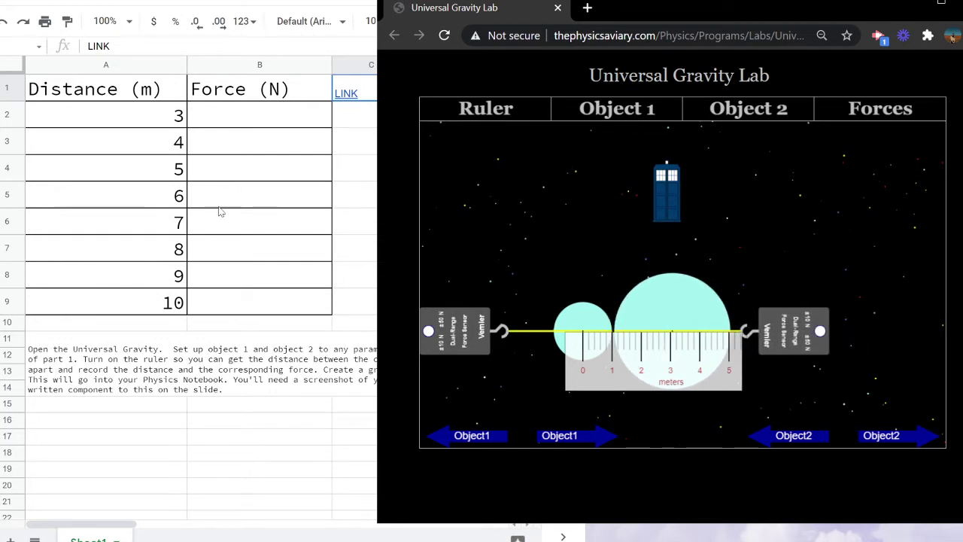
left_click(146, 118)
left_click(146, 140)
left_click(148, 185)
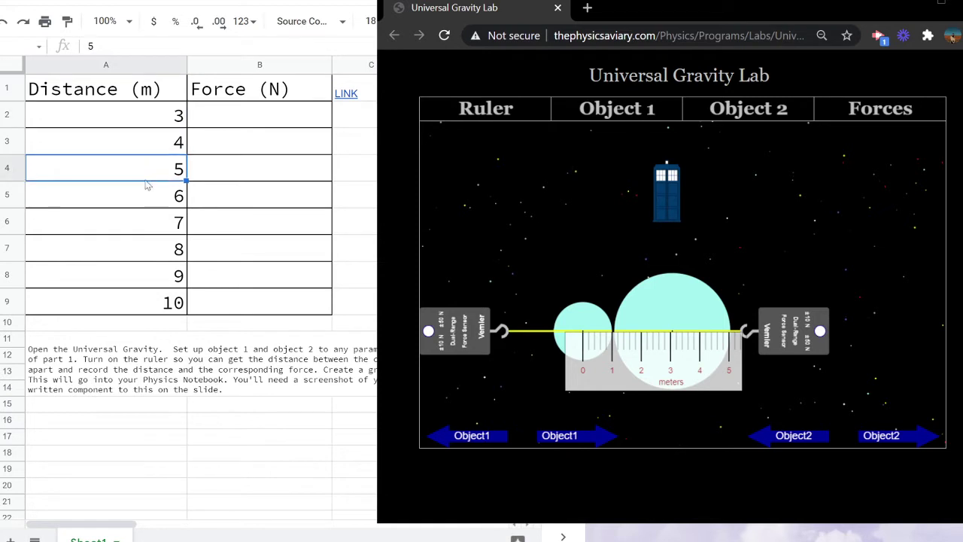
left_click(149, 204)
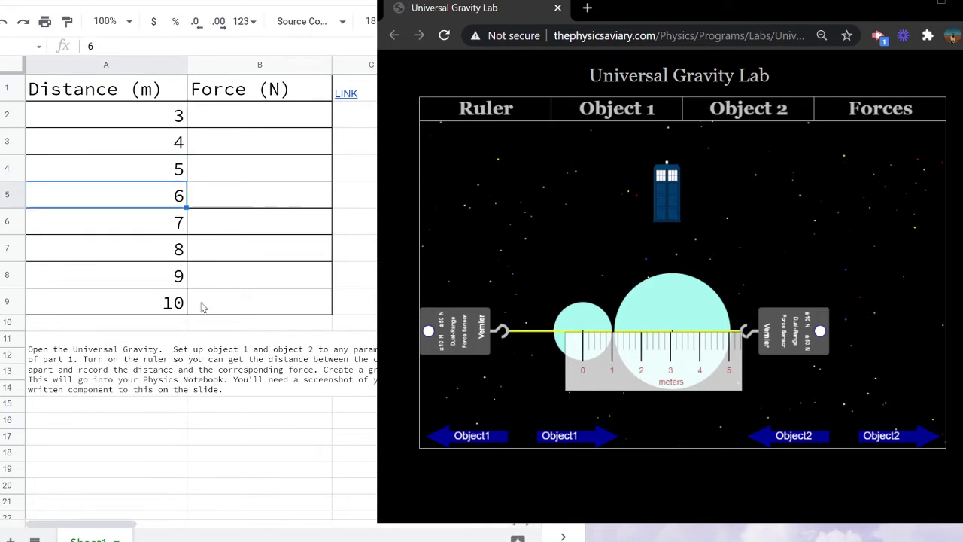
left_click(134, 124)
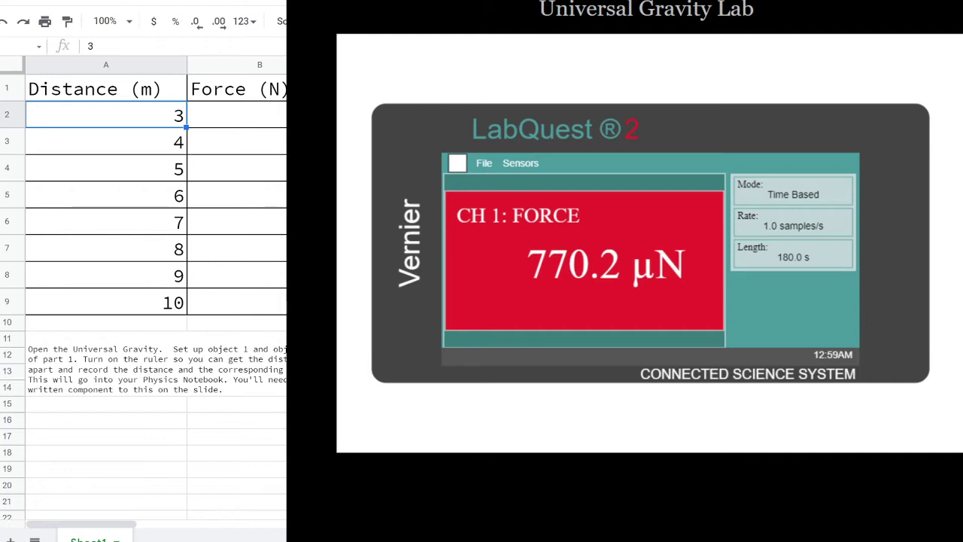
Enter the force 770.2E-6 in cell B2 for the 3 m distance.
left_click(267, 119)
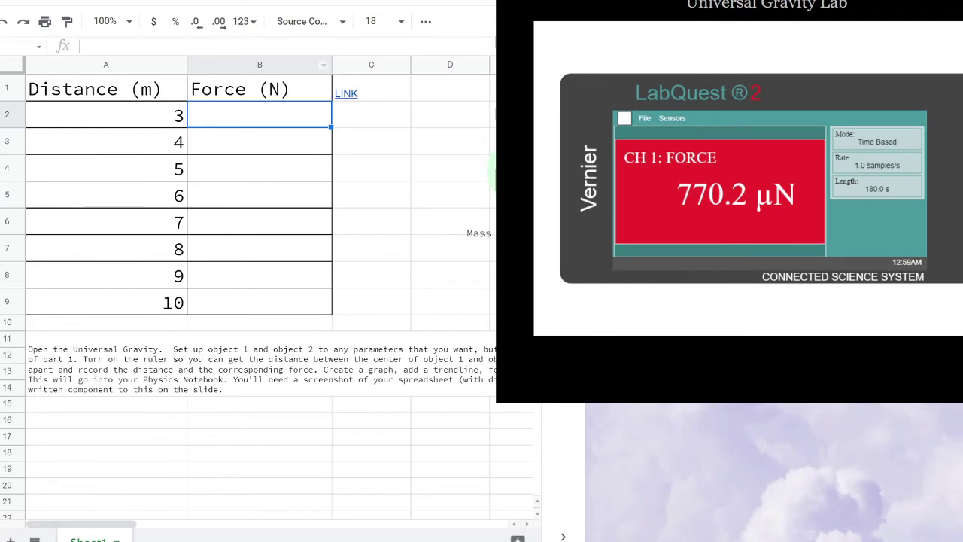
double_click(204, 116)
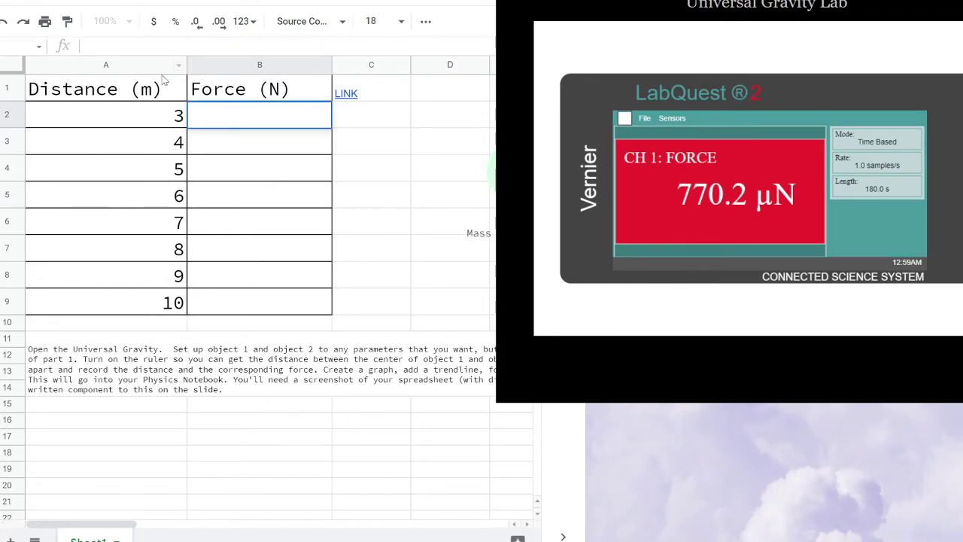
type("770")
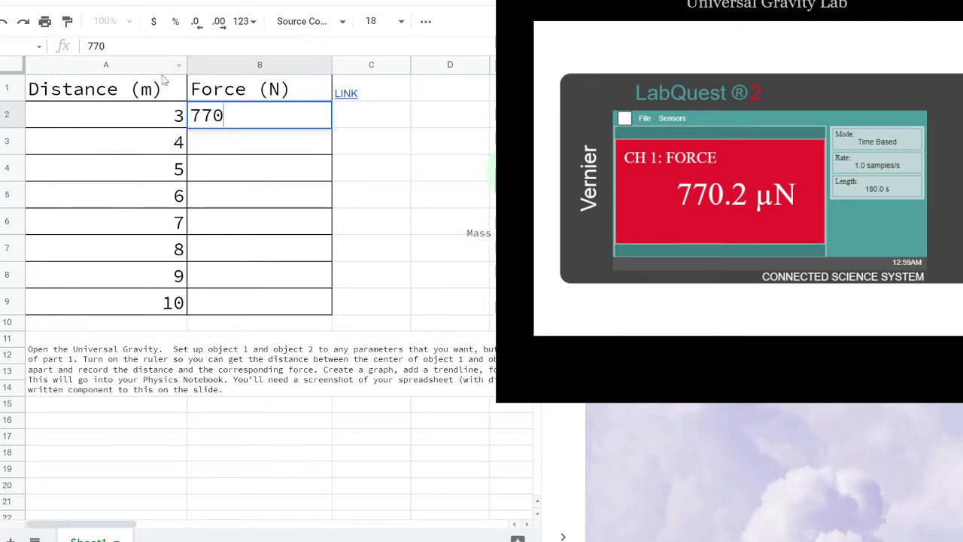
type(".2E")
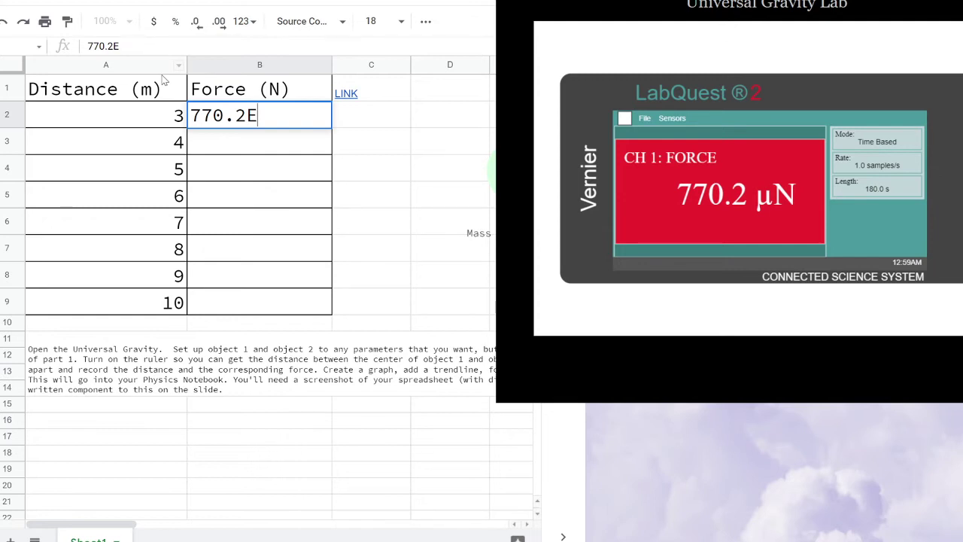
type("-6")
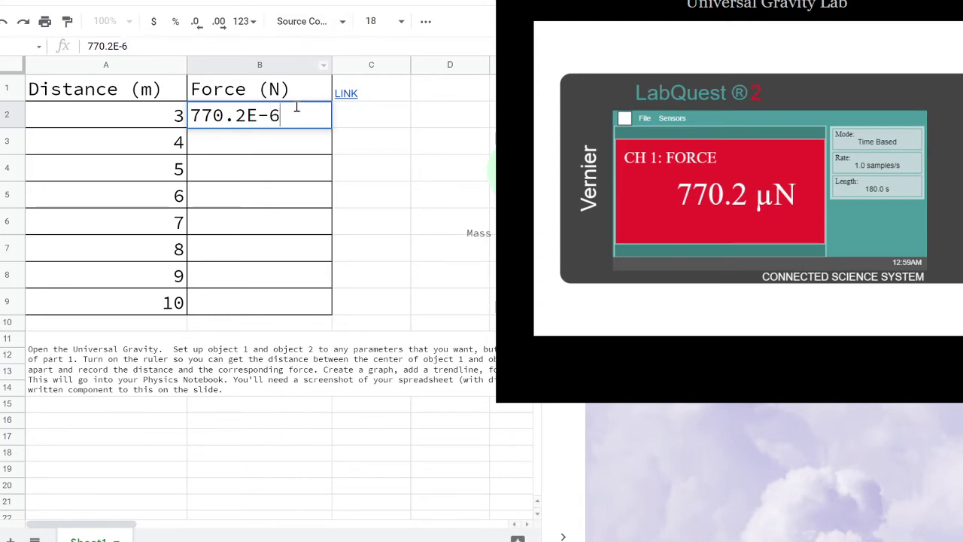
left_click_drag(293, 113, 172, 122)
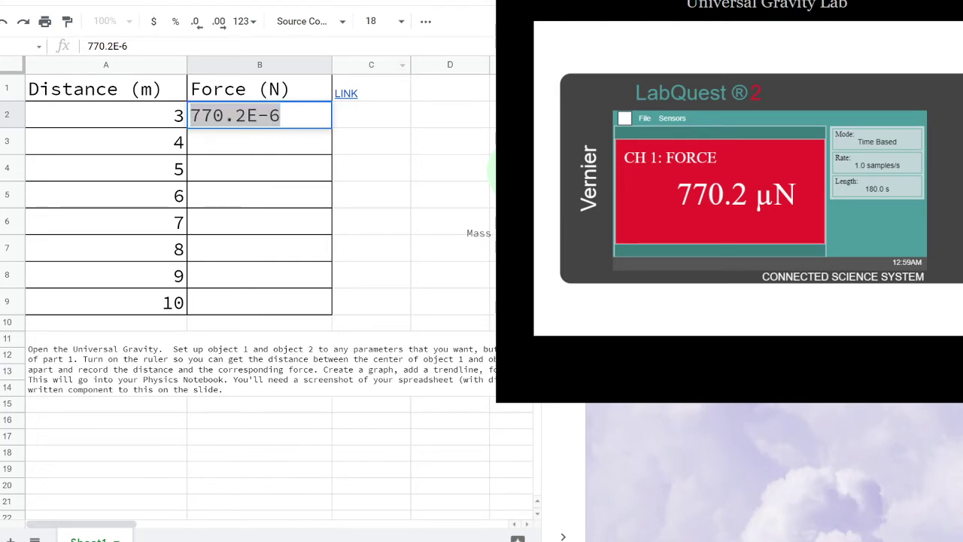
left_click(286, 116)
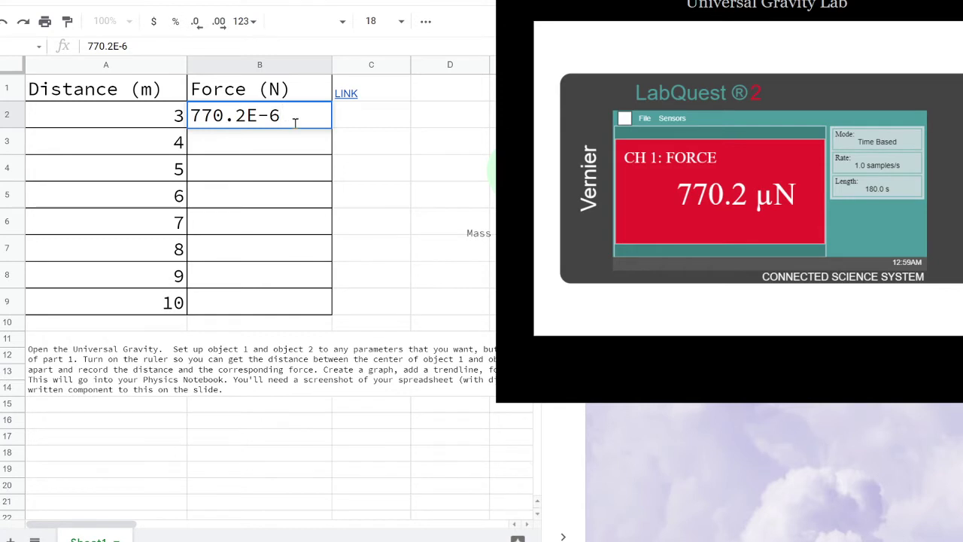
key("Return")
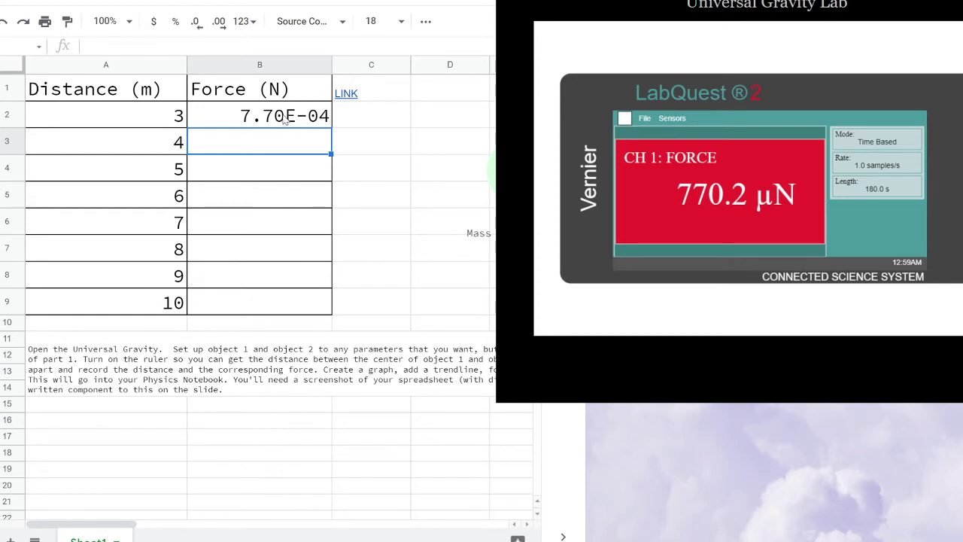
type("7.")
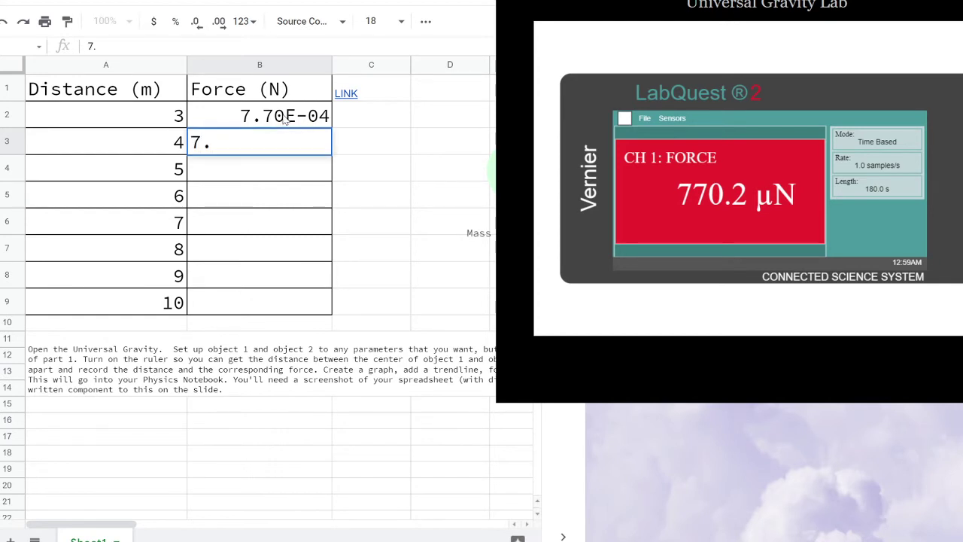
key("BackSpace")
key("BackSpace")
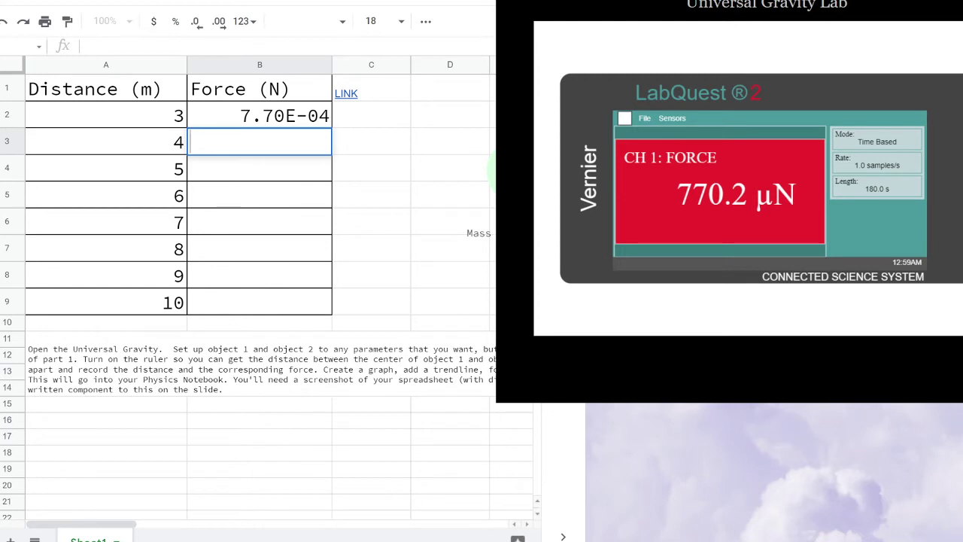
left_click(325, 124)
double_click(326, 114)
left_click(296, 166)
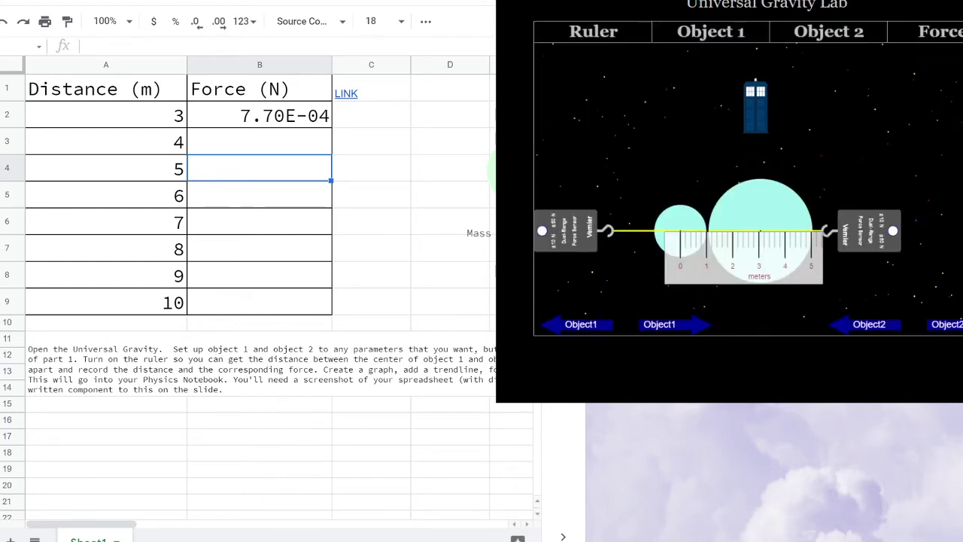
Move Object 2 away from Object 1 in the gravity lab until their centres are 4 m apart.
left_click(958, 324)
left_click(957, 324)
left_click(957, 324)
left_click(958, 324)
left_click(957, 325)
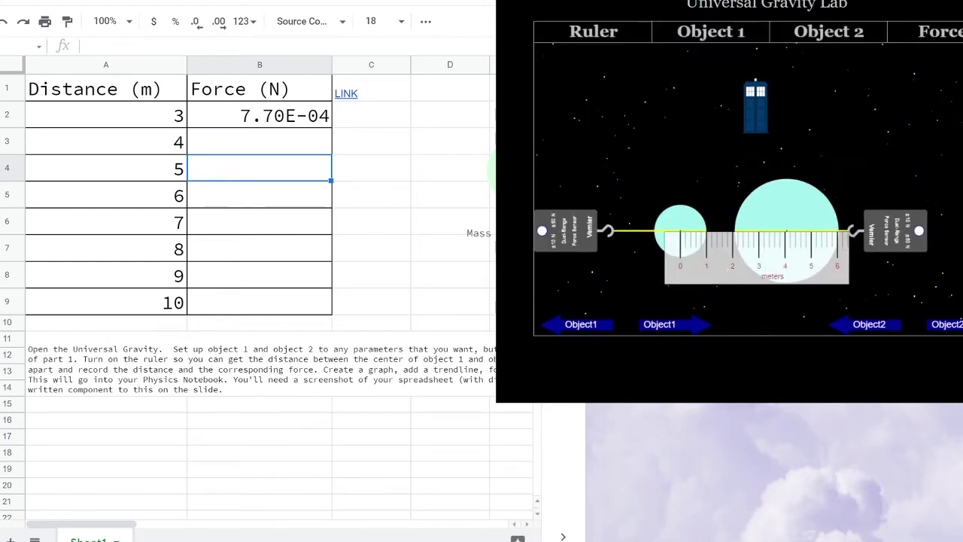
Enter the force 437.6E-6 in cell B3 for the 4 m distance.
left_click(177, 161)
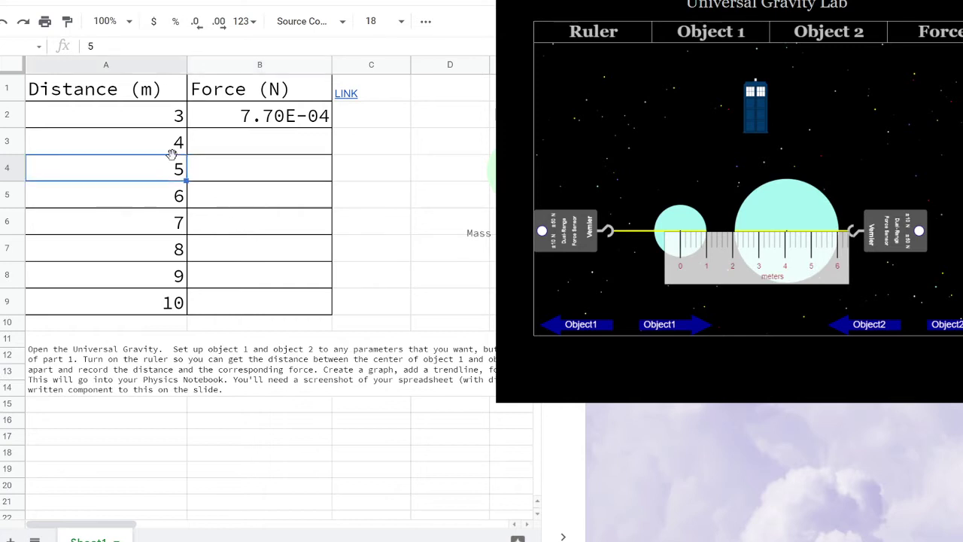
left_click(174, 140)
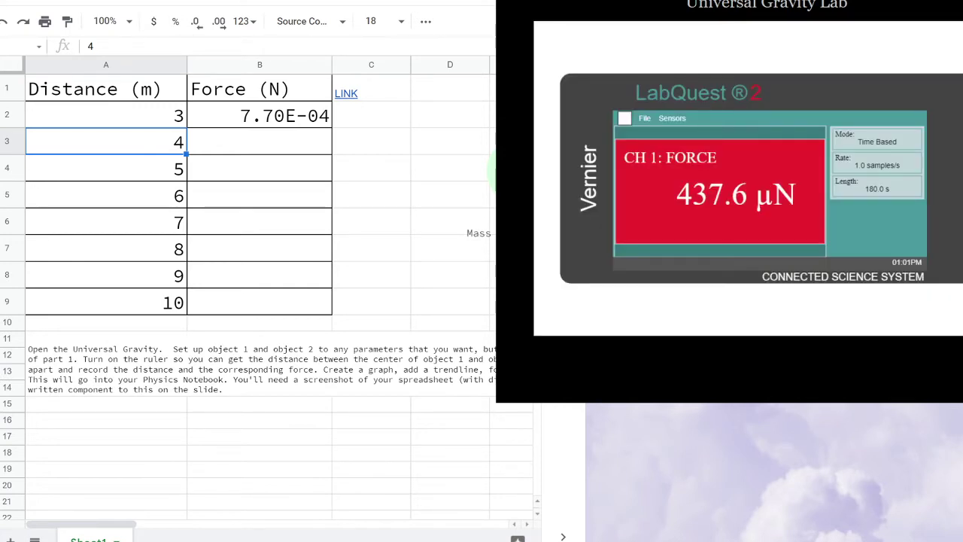
left_click(233, 148)
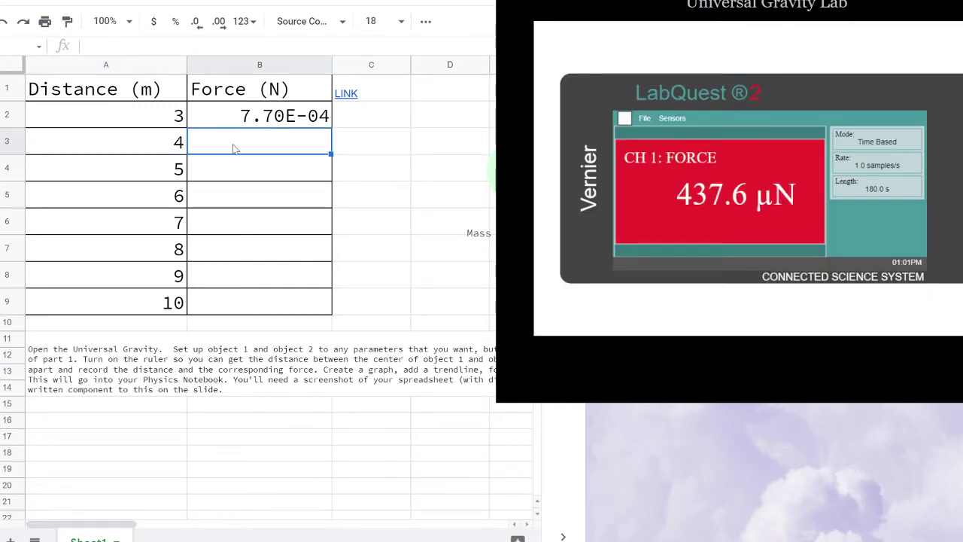
type("43")
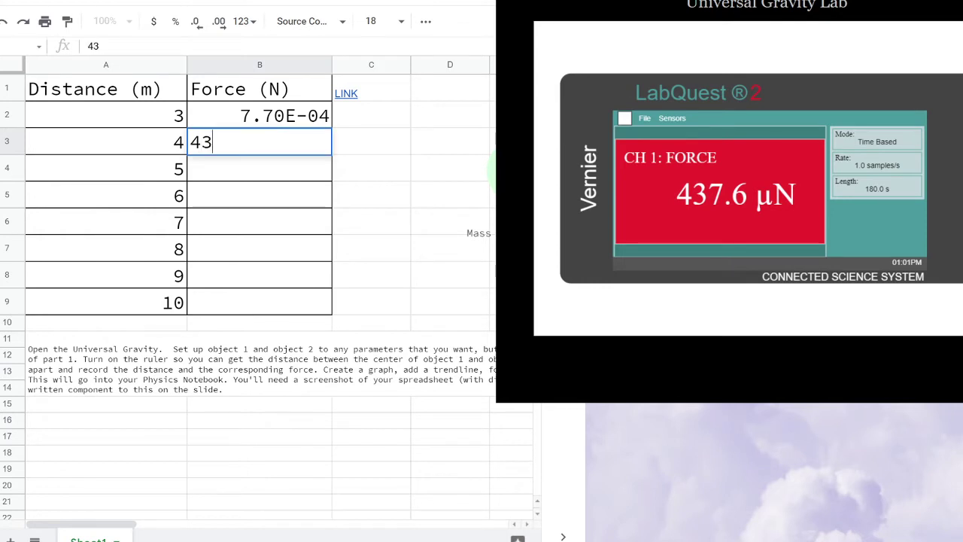
type("7.6")
type("E-6")
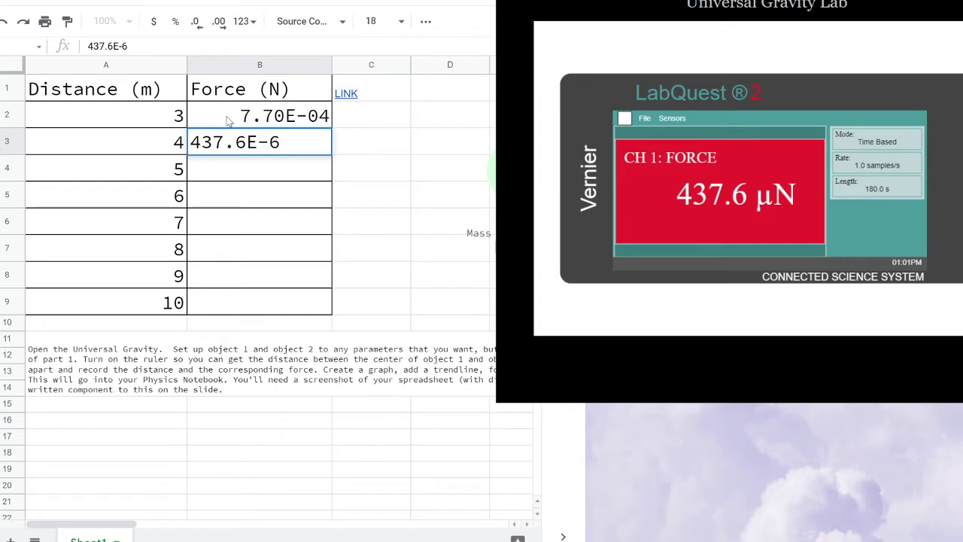
key("Return")
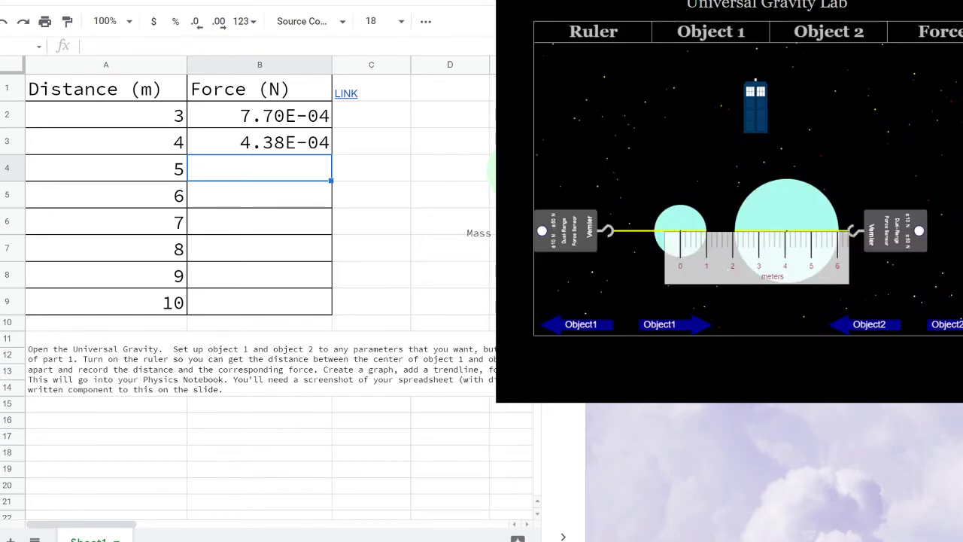
Move Object 2 farther from Object 1 in the gravity lab until their centres are 5 m apart.
left_click(950, 324)
left_click(949, 324)
left_click(950, 324)
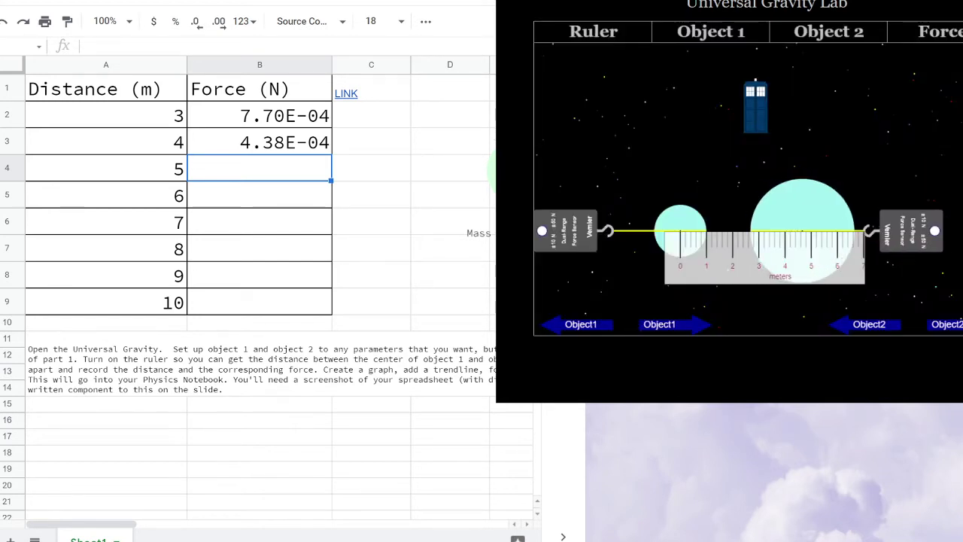
left_click(949, 324)
left_click(948, 324)
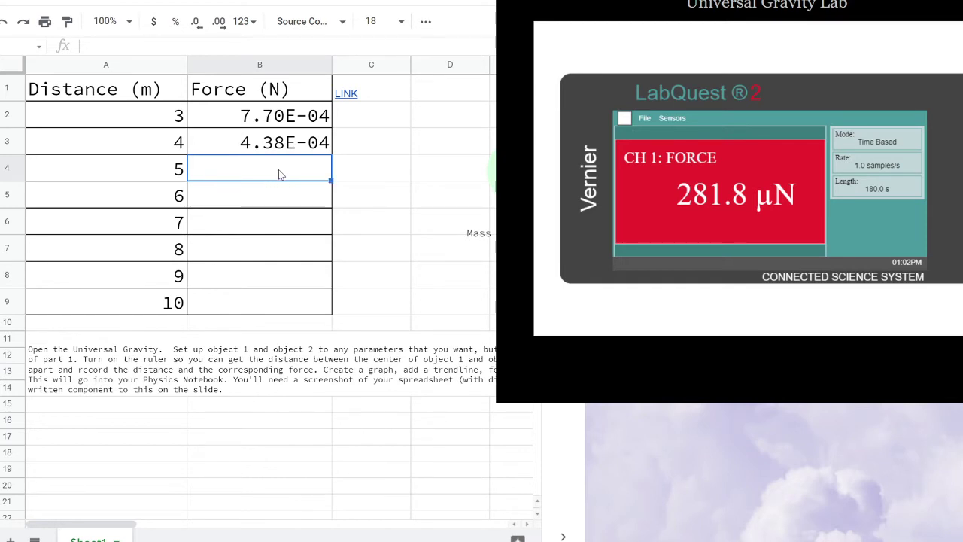
Enter the force 281.8E-6 in cell B4 for the 5 m distance.
type("281.")
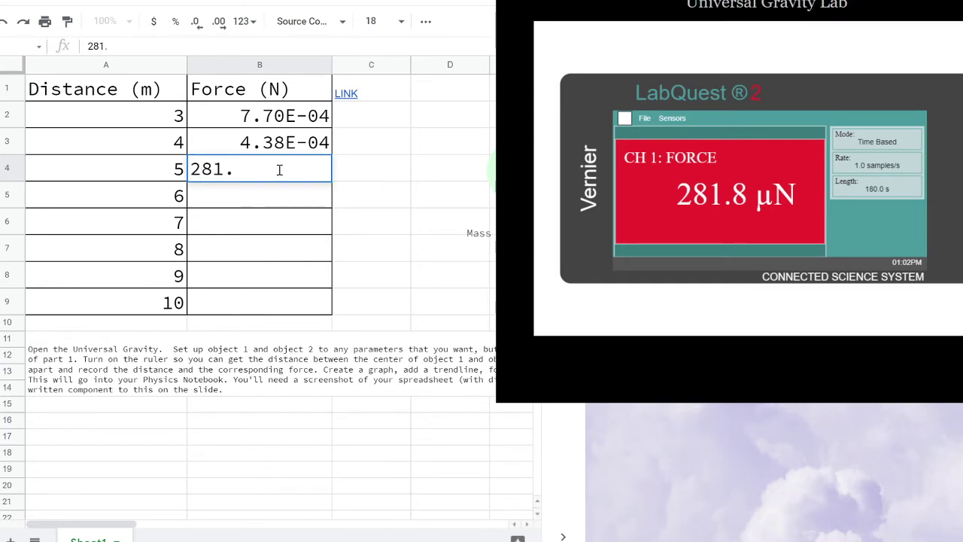
type("8E")
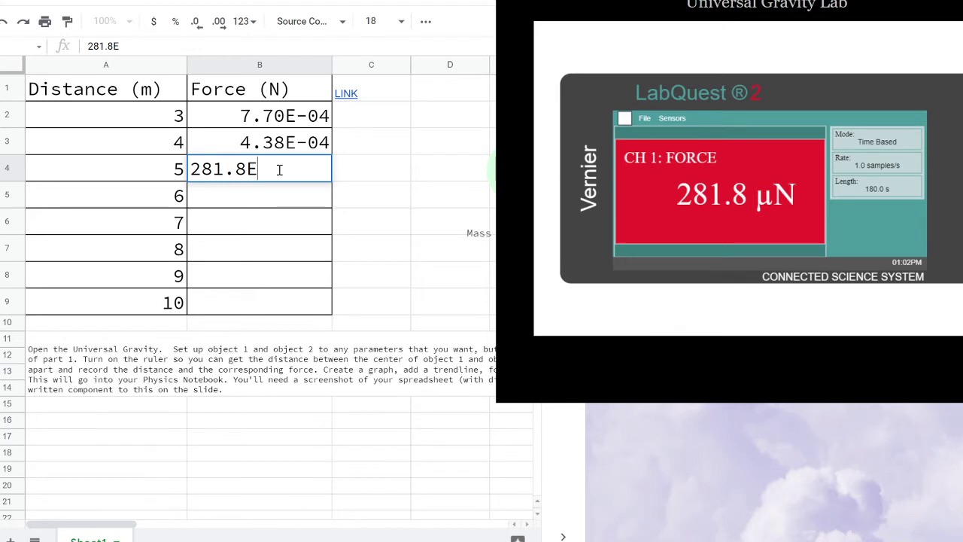
type("-6")
key("Return")
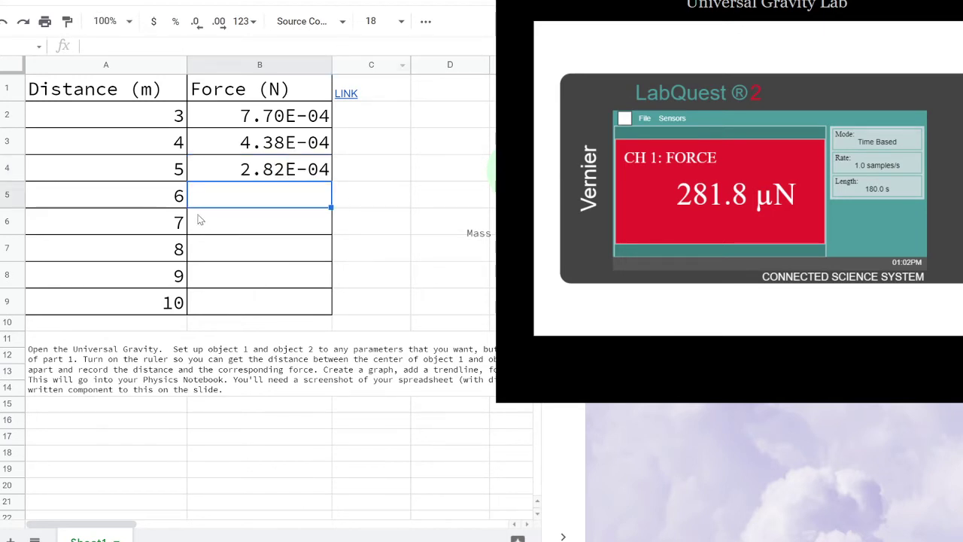
Clear the distances 6 through 10 from cells A5 to A9.
left_click(161, 205)
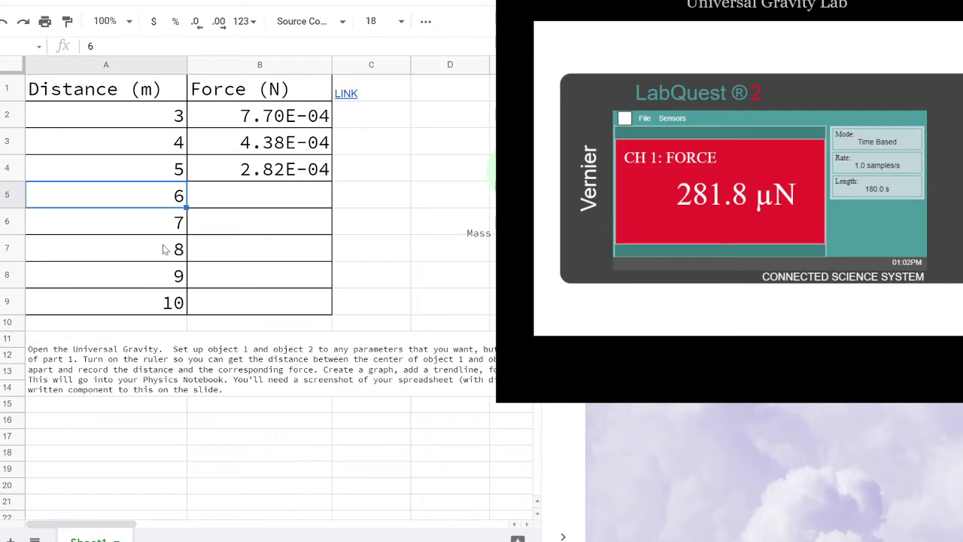
left_click(161, 304, "shift")
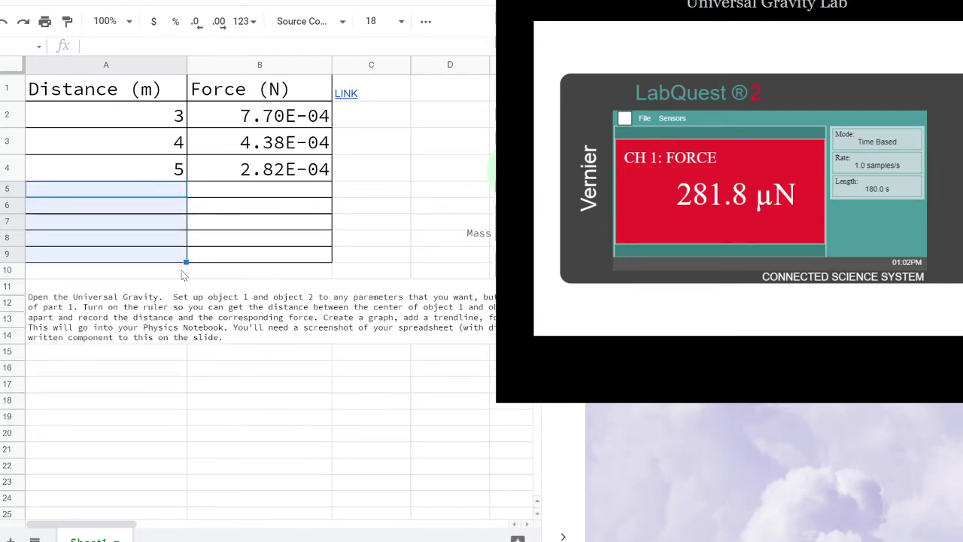
Insert a scatter chart of force versus distance from A1:B4, close the chart editor and select the chart.
left_click(127, 85)
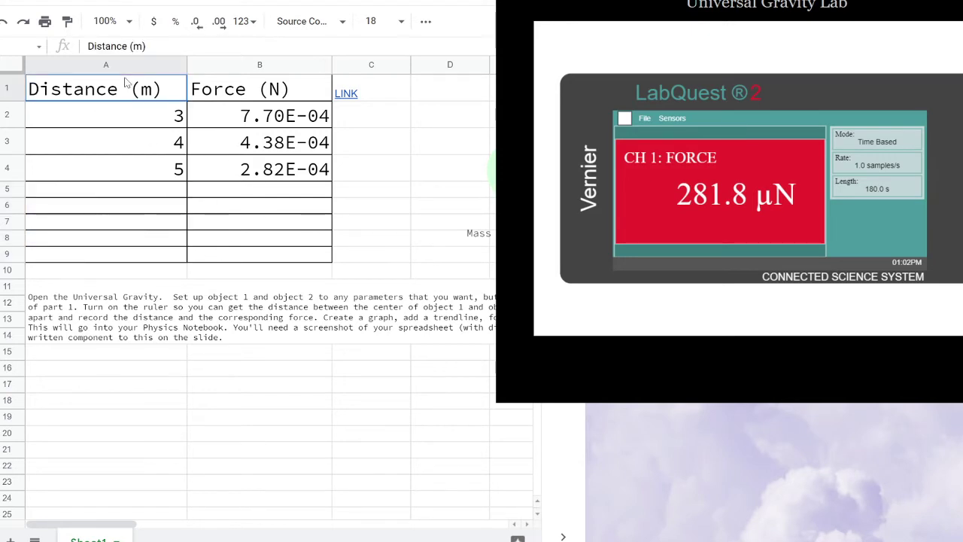
left_click_drag(118, 100, 245, 174)
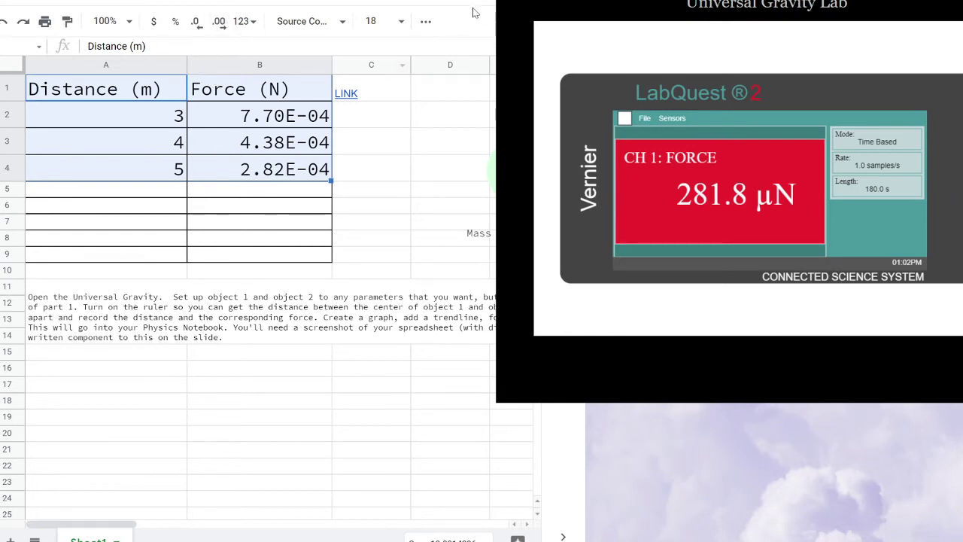
mouse_move(347, 93)
scroll(346, 94, "up", 1)
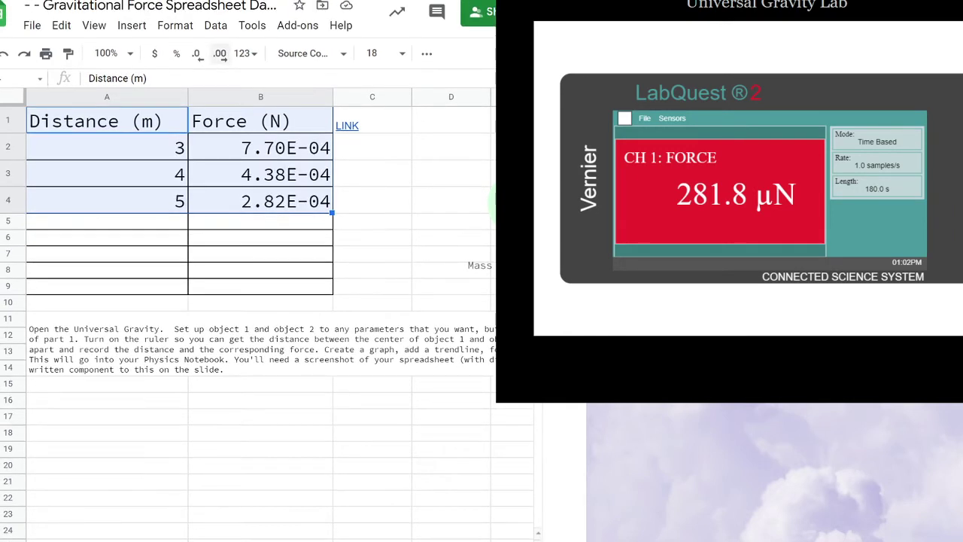
left_click(131, 25)
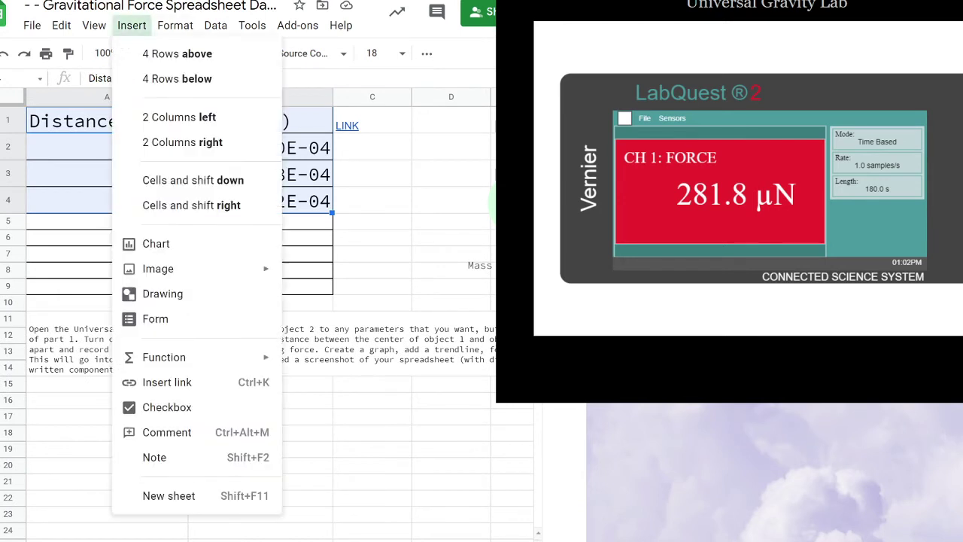
left_click(180, 247)
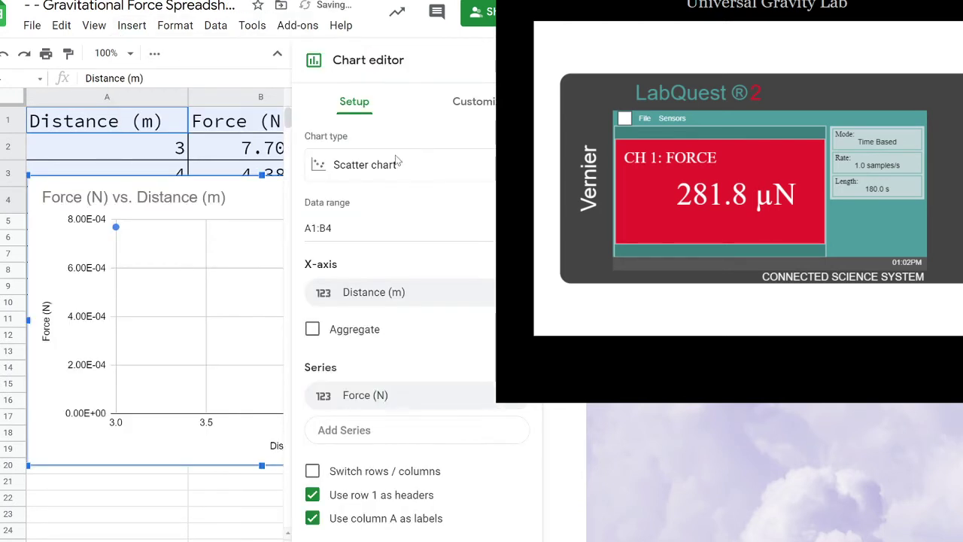
left_click(525, 60)
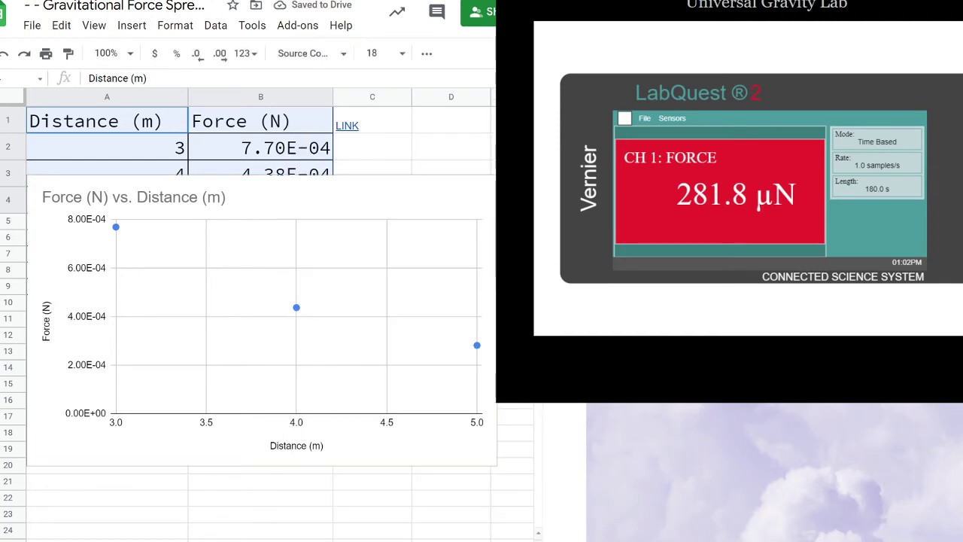
left_click(172, 220)
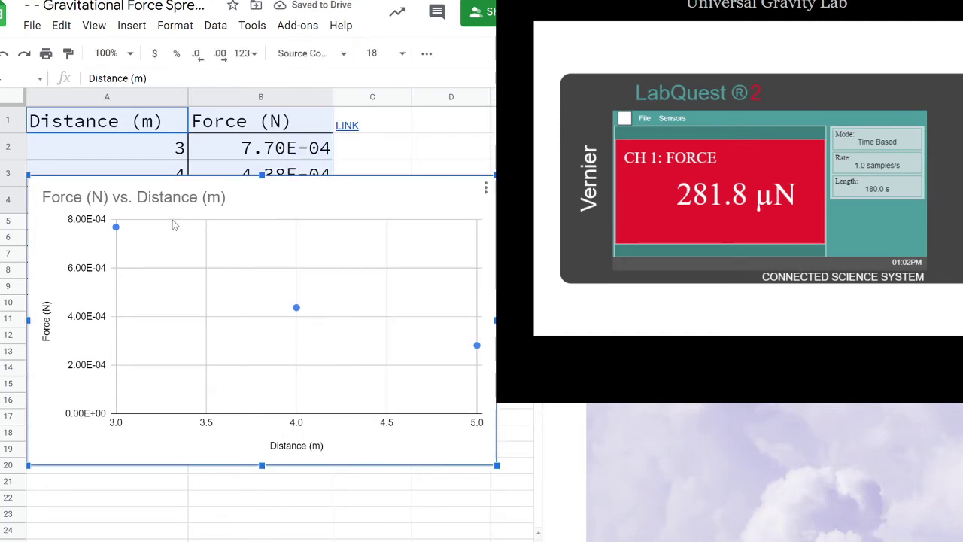
Delete the scatter chart and enter the distance 6 in cell A5.
key("Delete")
left_click(170, 224)
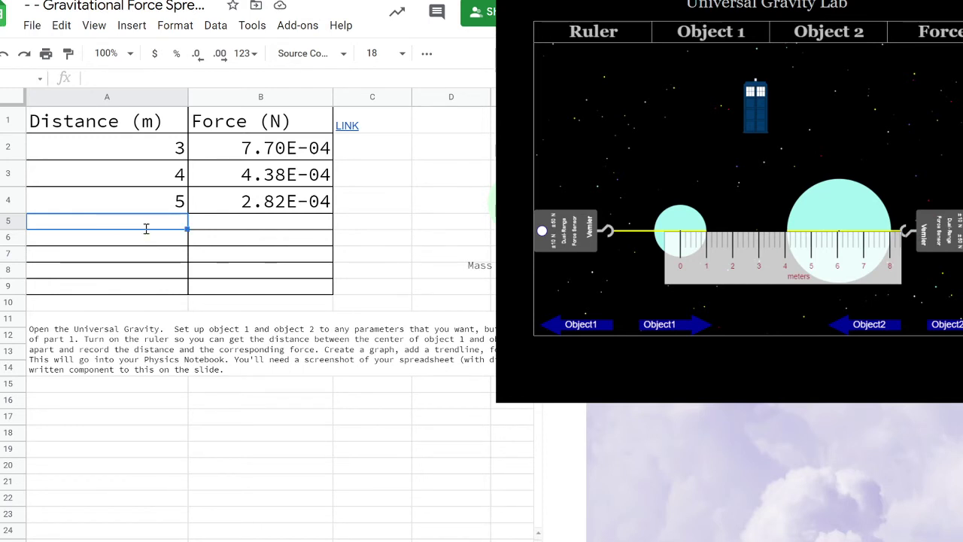
type("6")
Enter the force 196.4E-6 in cell B5 for the 6 m distance.
left_click(232, 228)
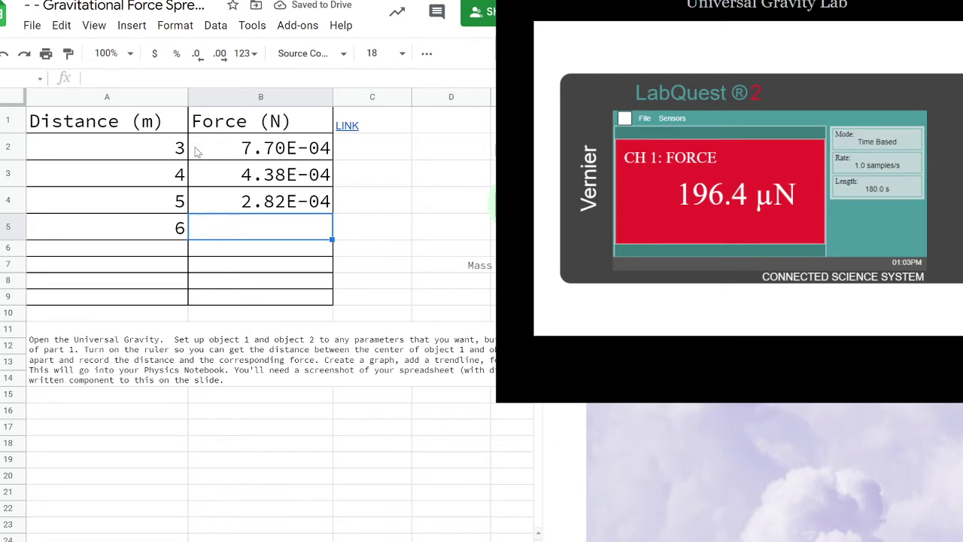
double_click(285, 233)
type("196")
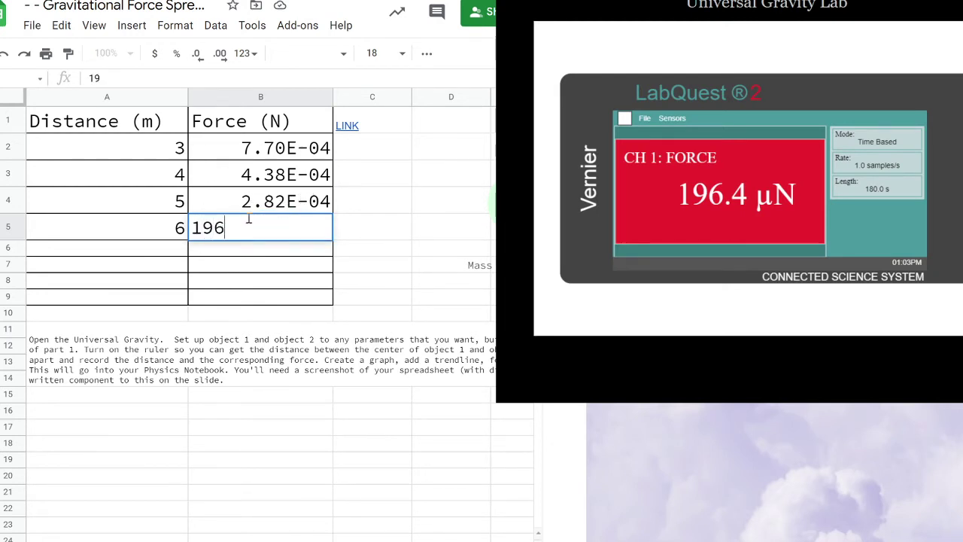
type(".4E-6")
key("Return")
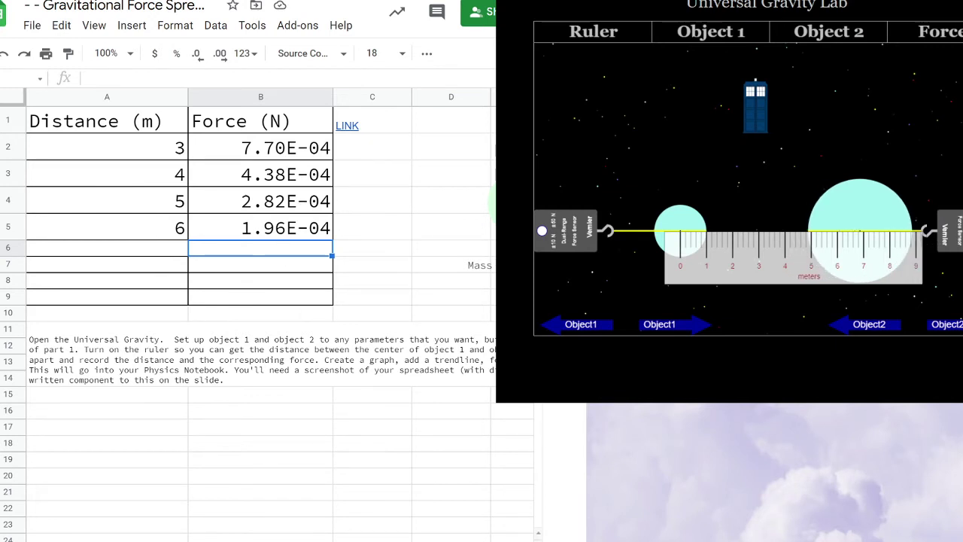
Enter the distance 7 in cell A6 and the force 144.7E-6 in cell B6.
left_click(155, 266)
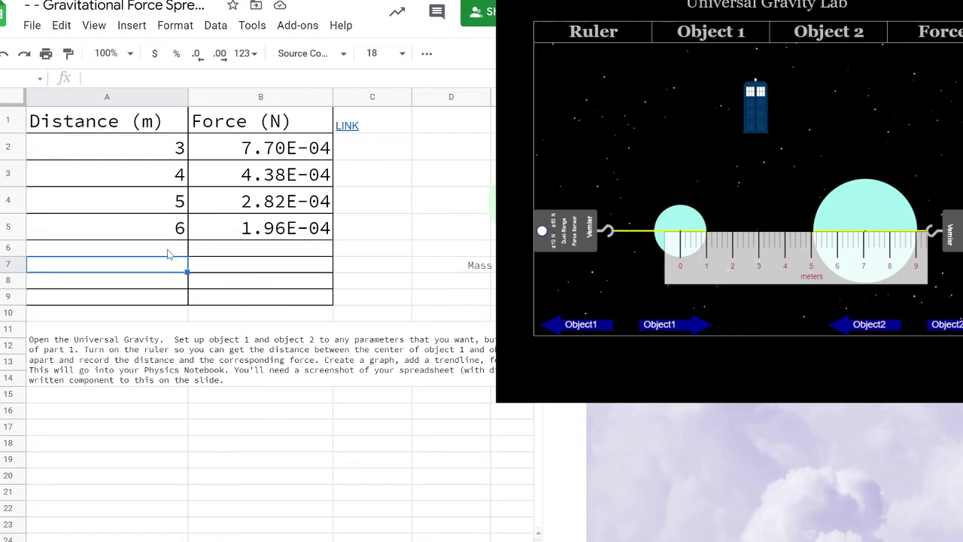
left_click(172, 254)
type("7")
left_click(329, 253)
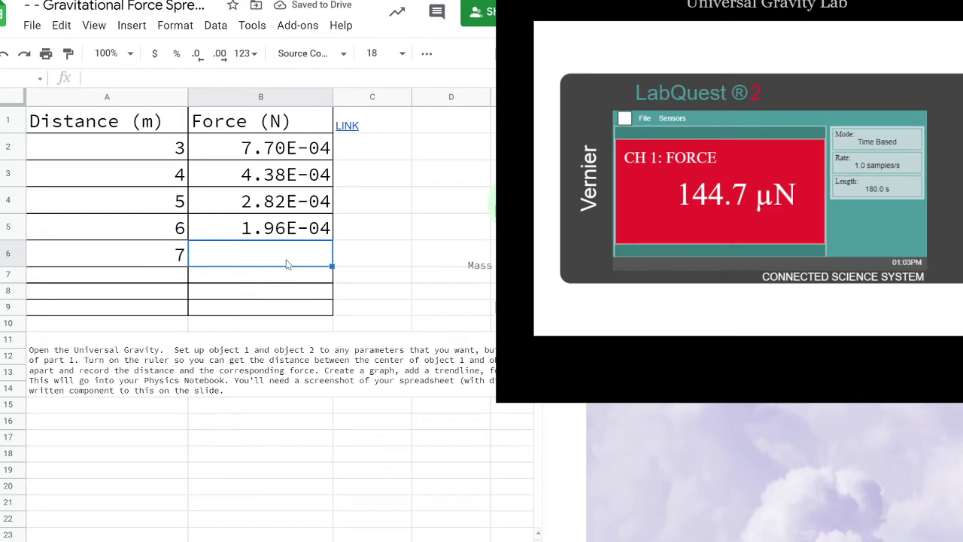
type("144.")
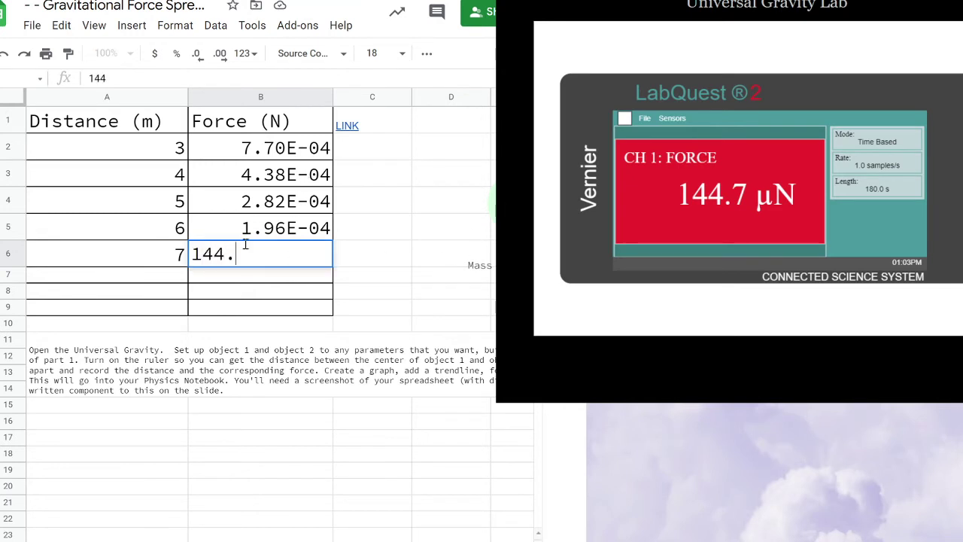
type("7E-6")
key("Return")
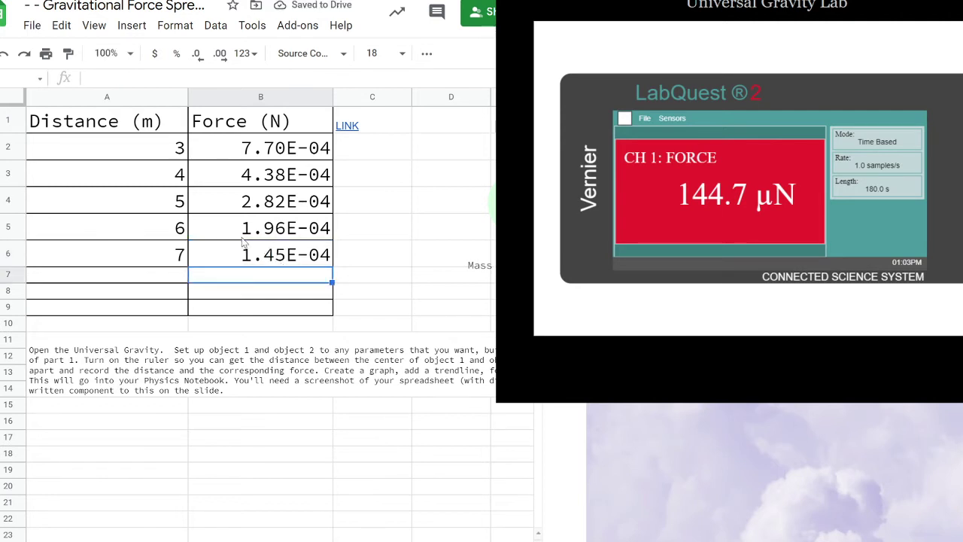
Undo the last change and re-enter the distance 7 in cell A6.
left_click(184, 277)
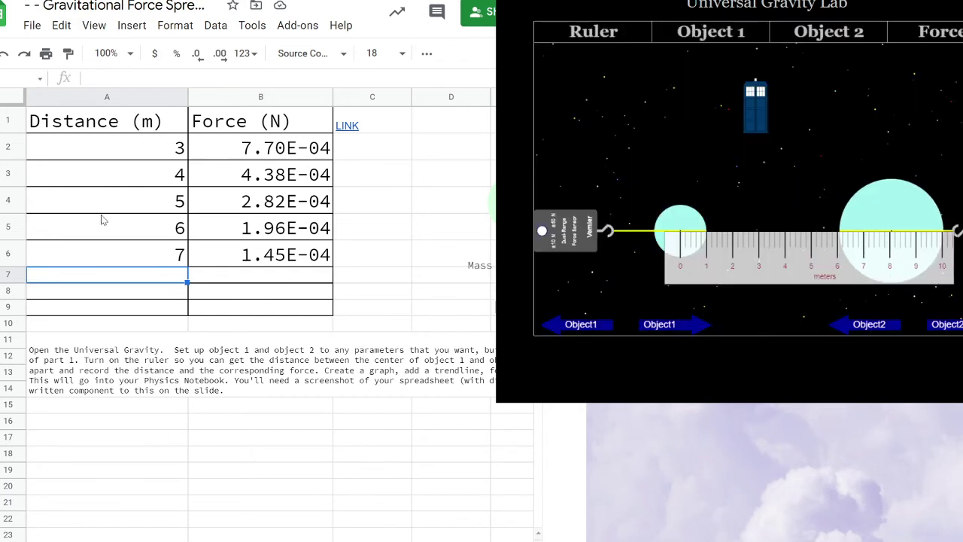
key("ctrl+z")
left_click(153, 278)
left_click(160, 252)
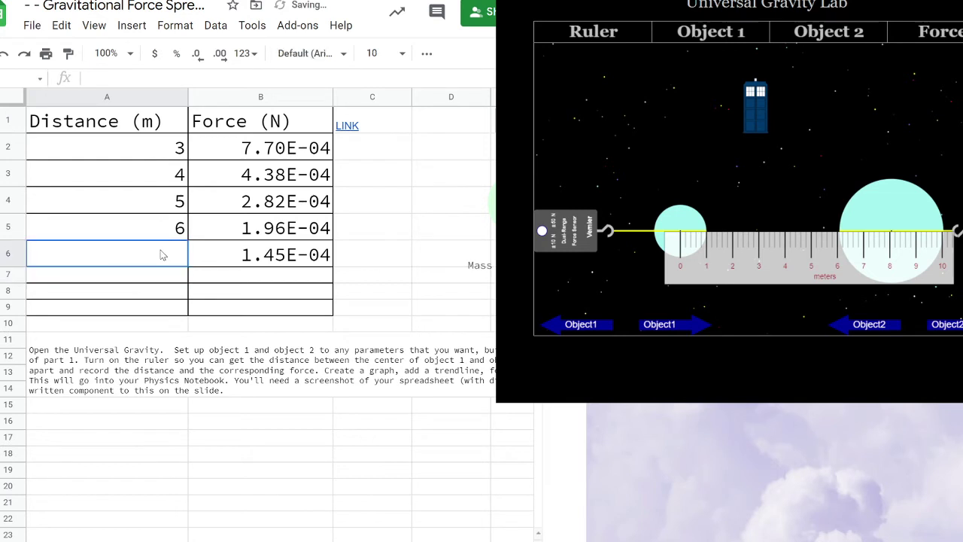
type("7")
key("Return")
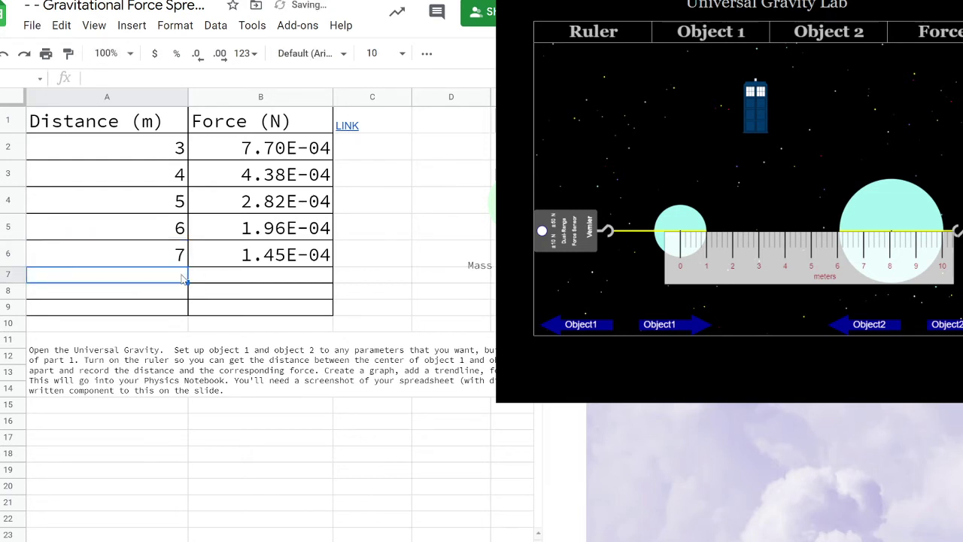
Enter the distance 8 in cell A7 and the force 111.1E-6 in cell B7.
type("8")
left_click(332, 279)
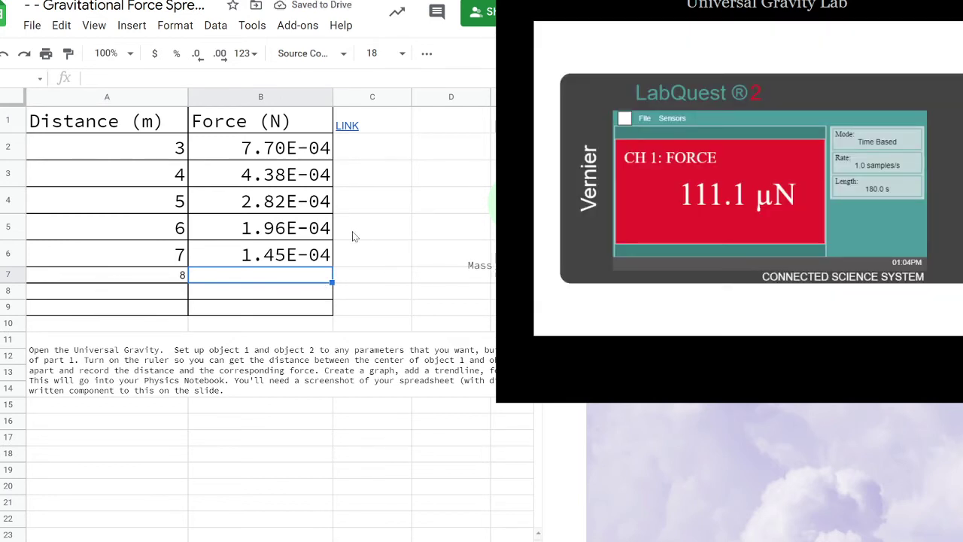
type("11")
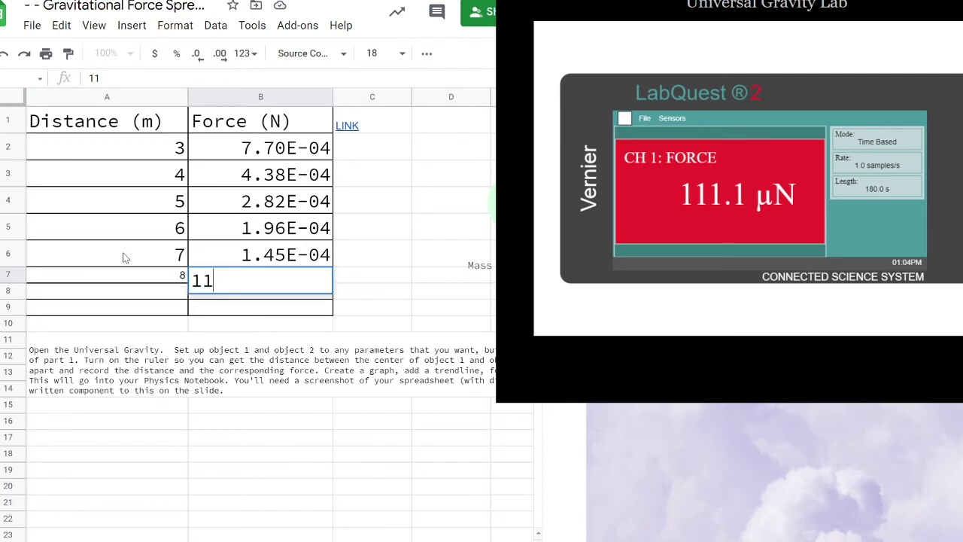
type("1.1E-6")
key("Return")
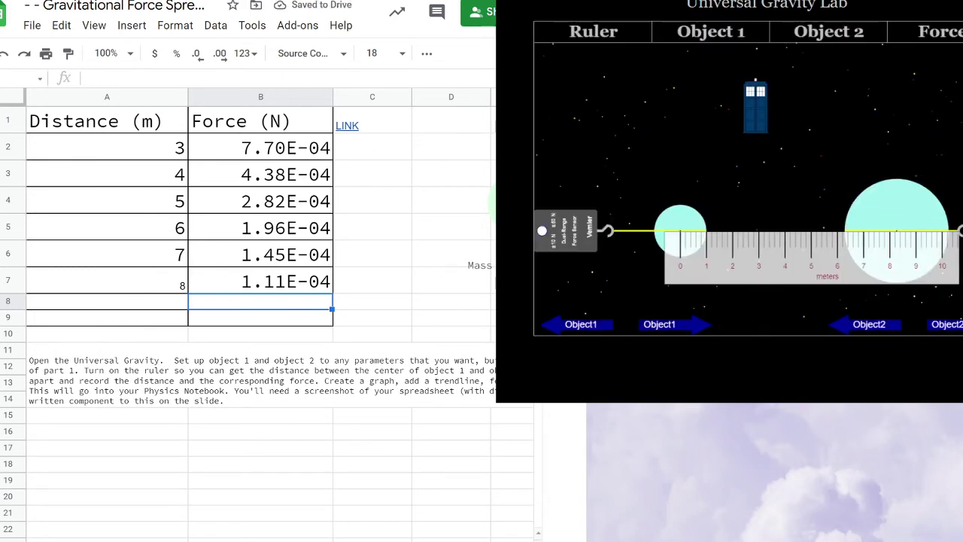
Enter the distance 9 in cell A8 and the force 87.9E-6 in cell B8.
left_click(115, 303)
type("9")
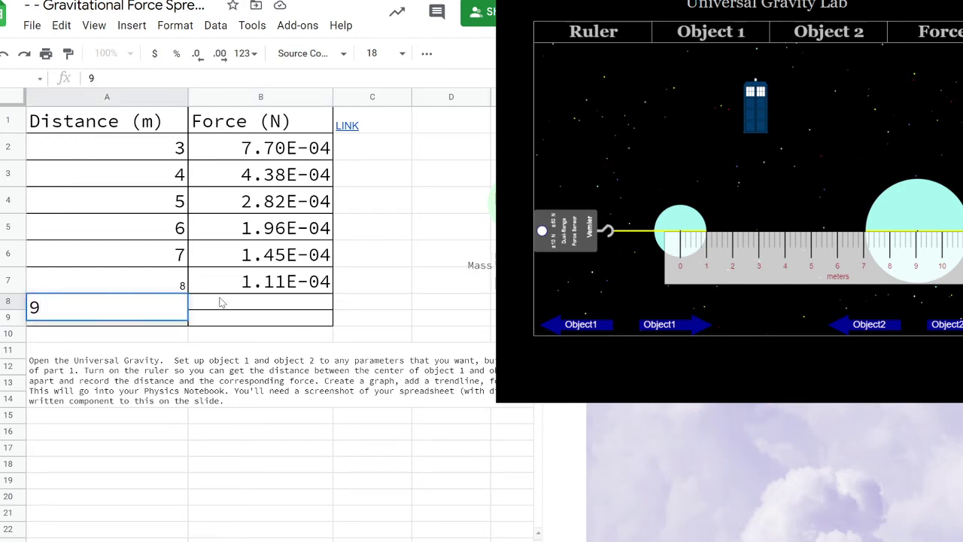
key("Tab")
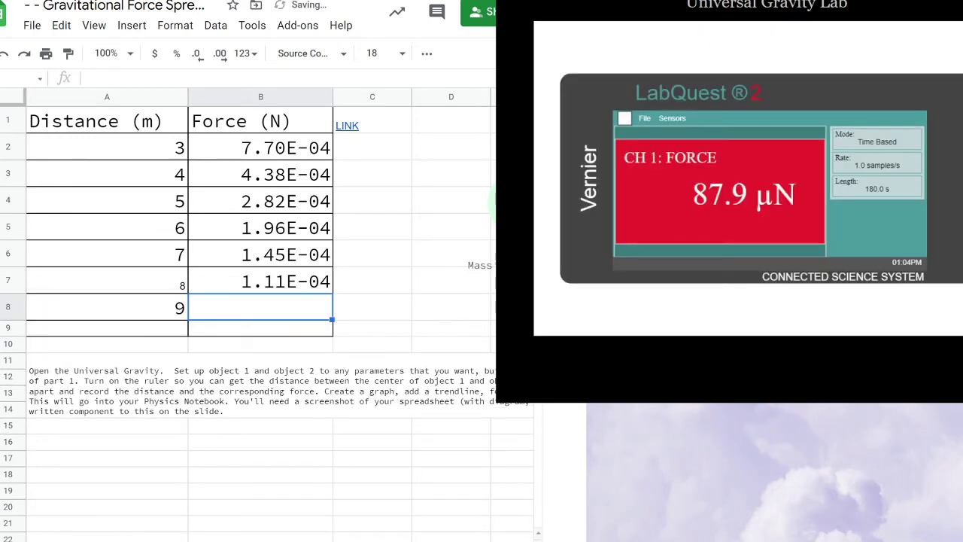
double_click(292, 305)
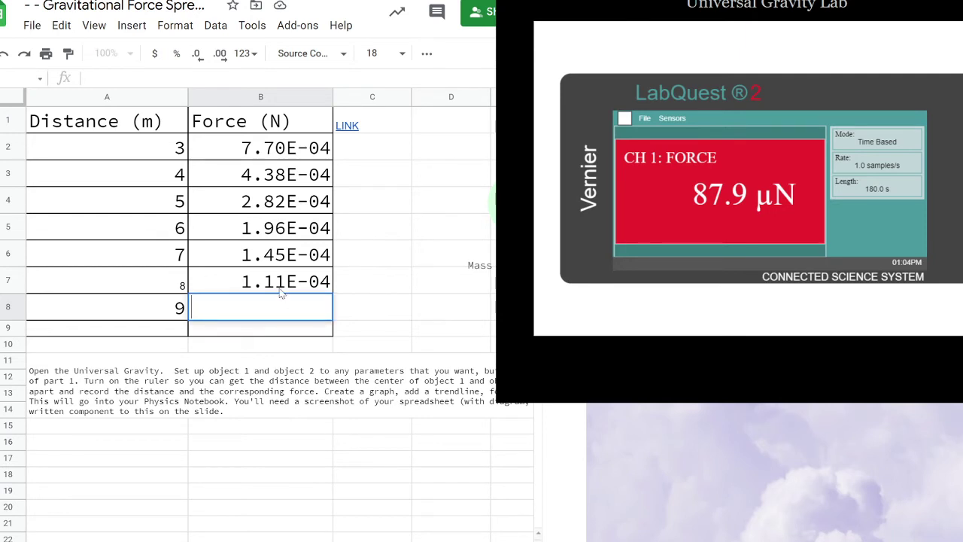
type("87.9E-6")
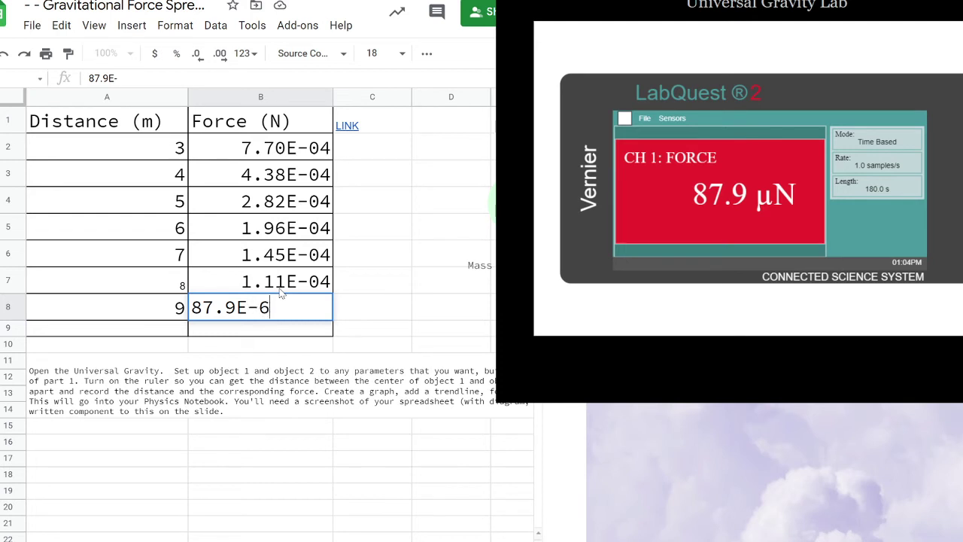
key("Return")
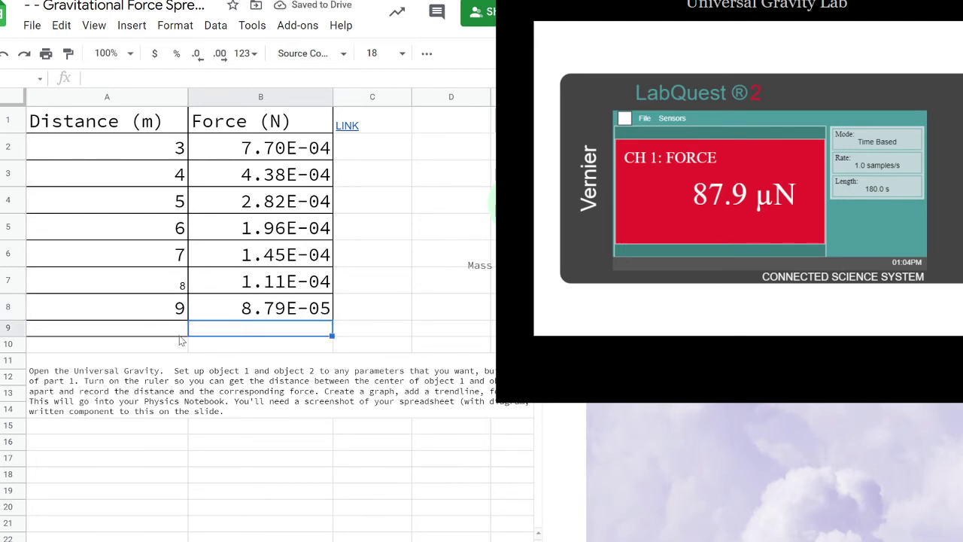
Enter the distance 10 in cell A9 and the force 71.3E-6 in cell B9.
left_click(153, 333)
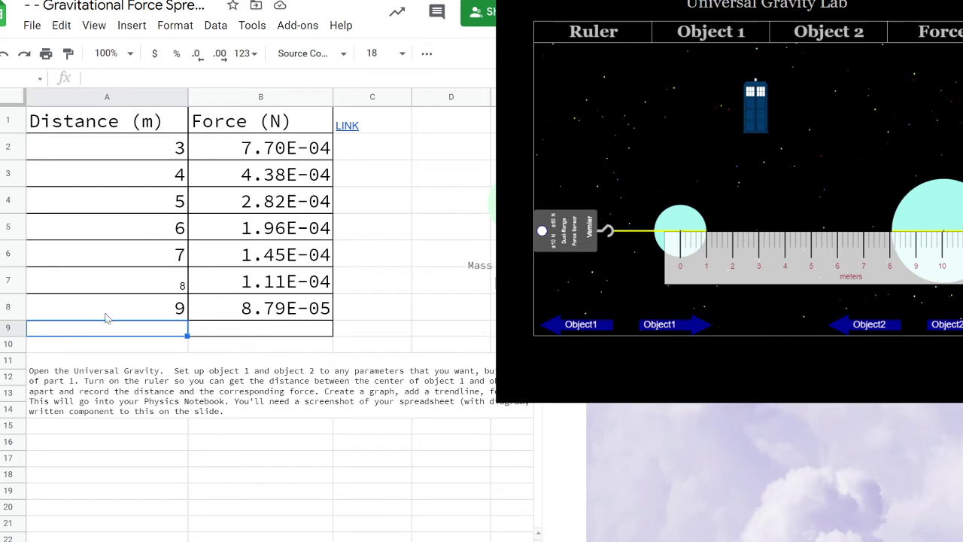
double_click(128, 331)
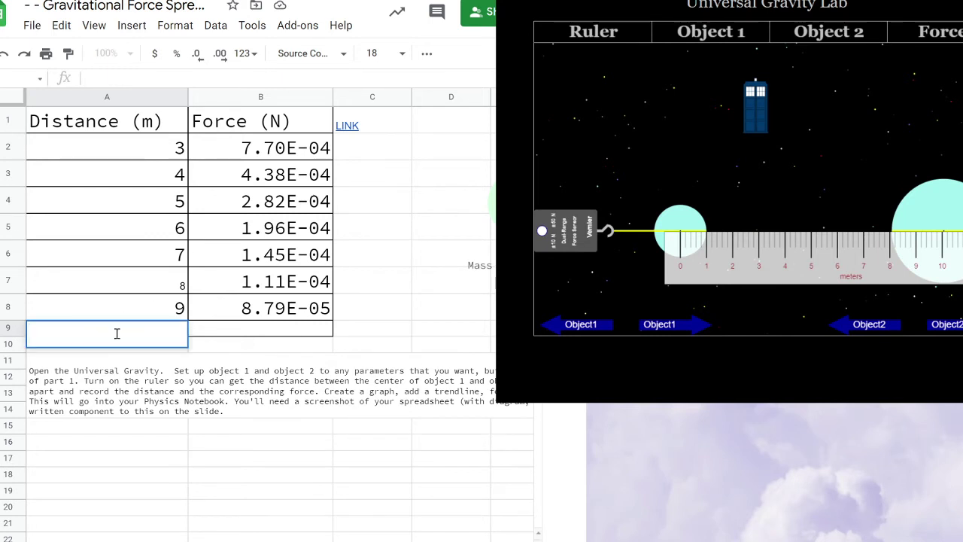
type("10")
key("Tab")
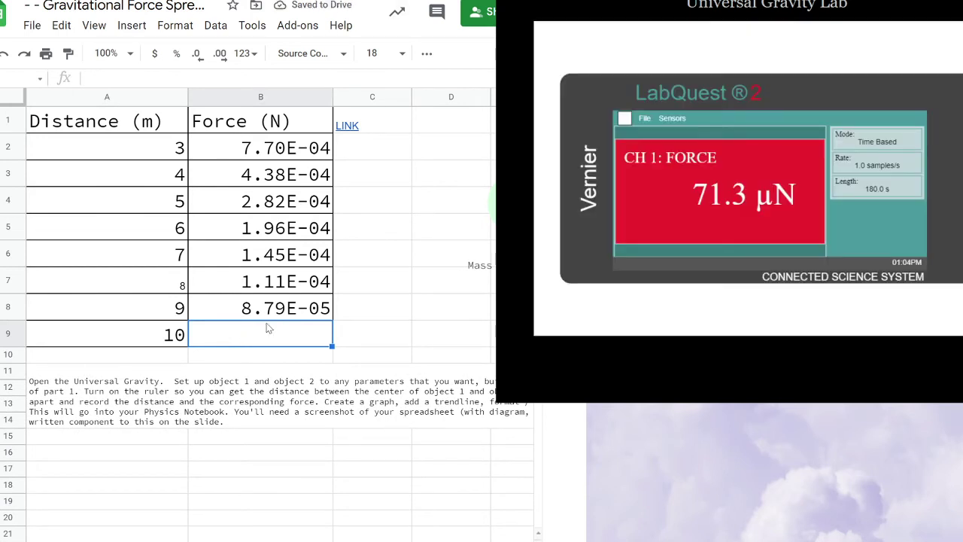
left_click(266, 322)
double_click(260, 334)
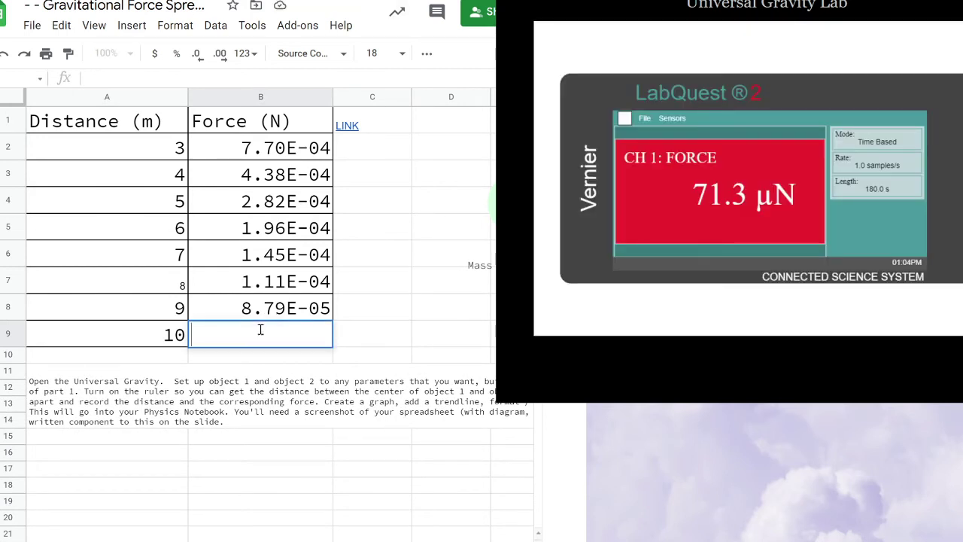
type("71/")
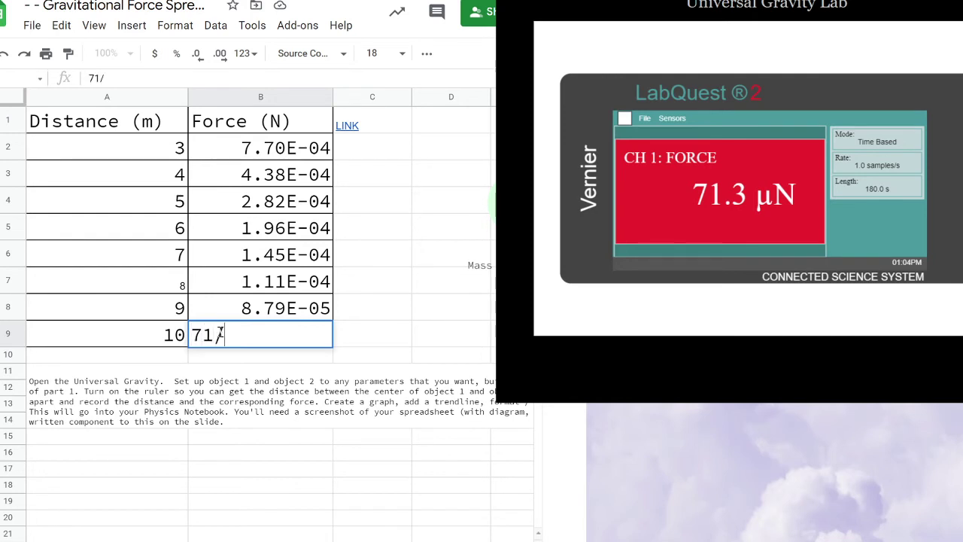
key("BackSpace")
type(".3E-")
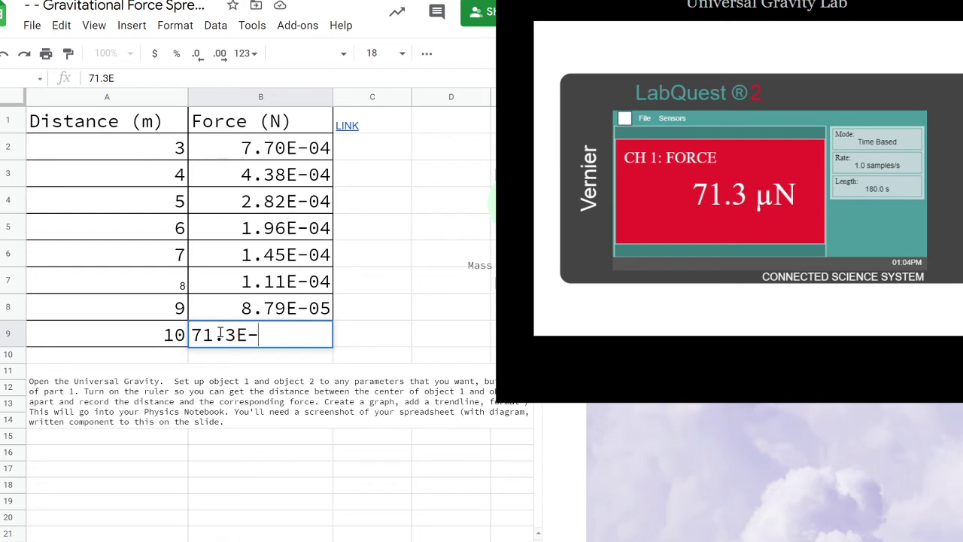
type("6")
key("Return")
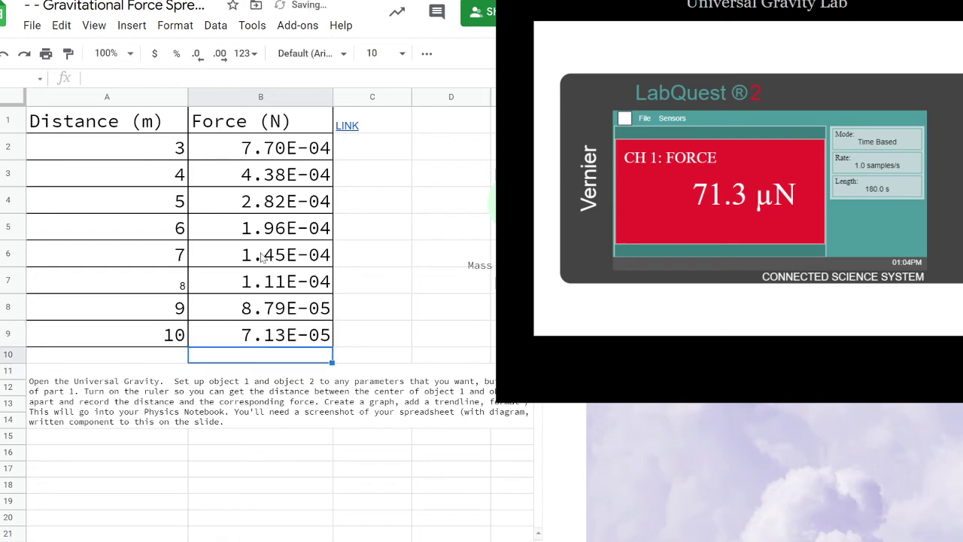
Format the distances in A2:A9 uniformly with the same font as the rest of the table at size 18.
left_click(149, 283)
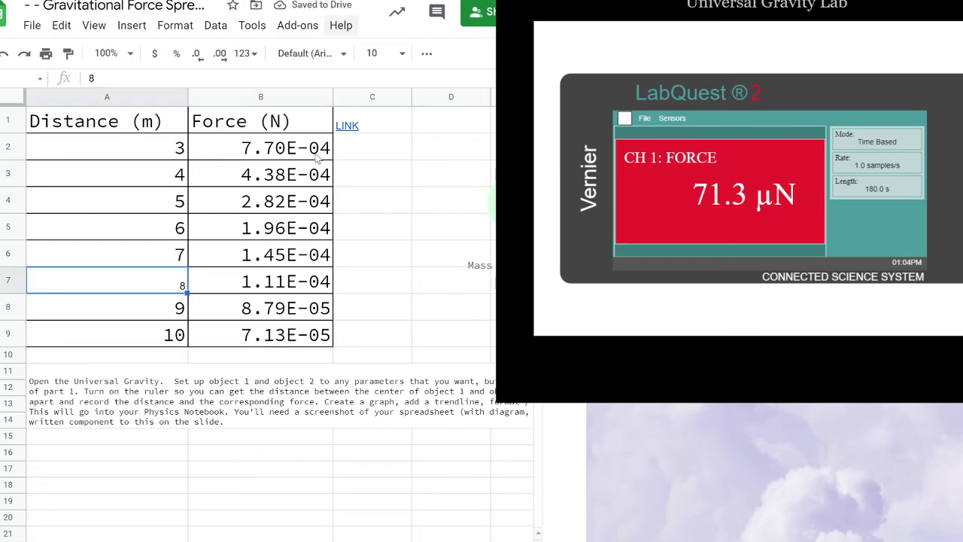
left_click(163, 305)
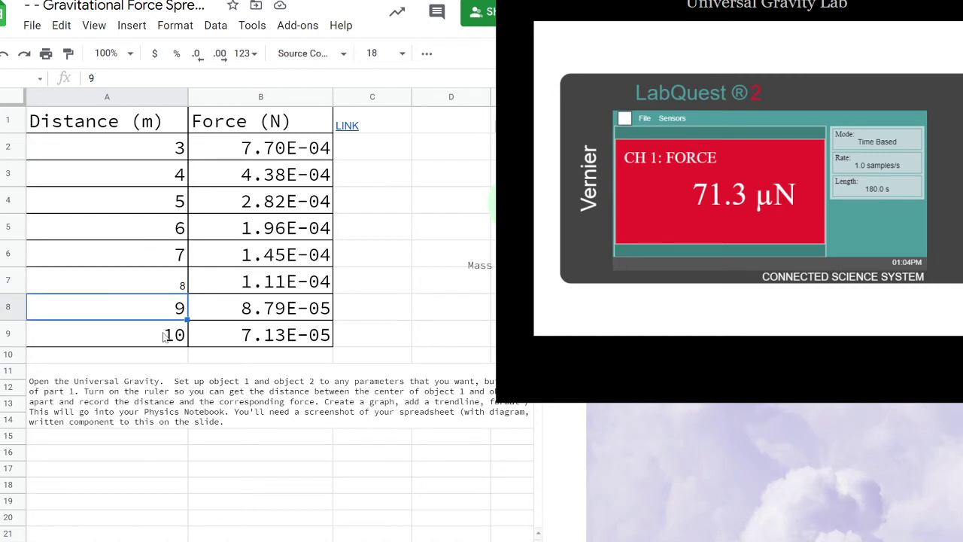
left_click(164, 336)
left_click(143, 154, "shift")
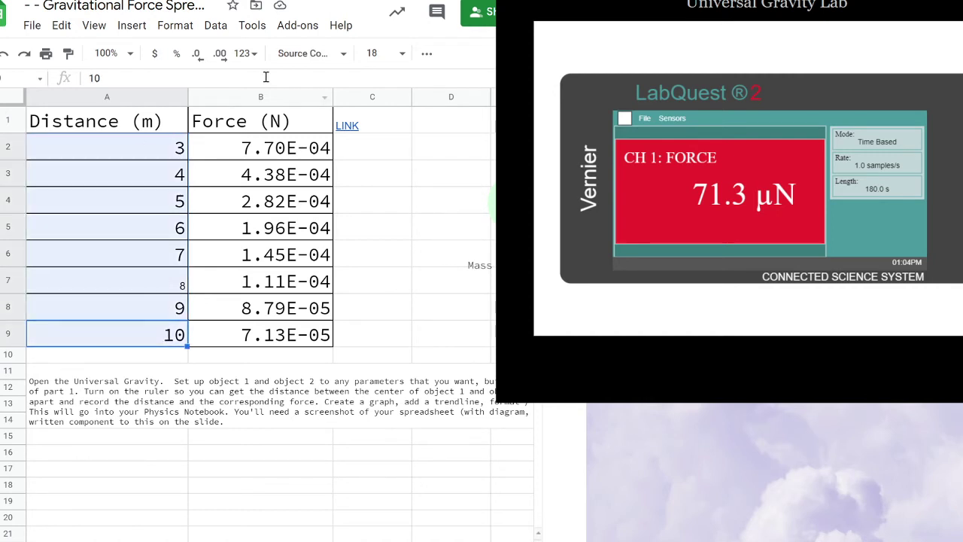
left_click(295, 59)
left_click(329, 211)
left_click(372, 53)
left_click(374, 281)
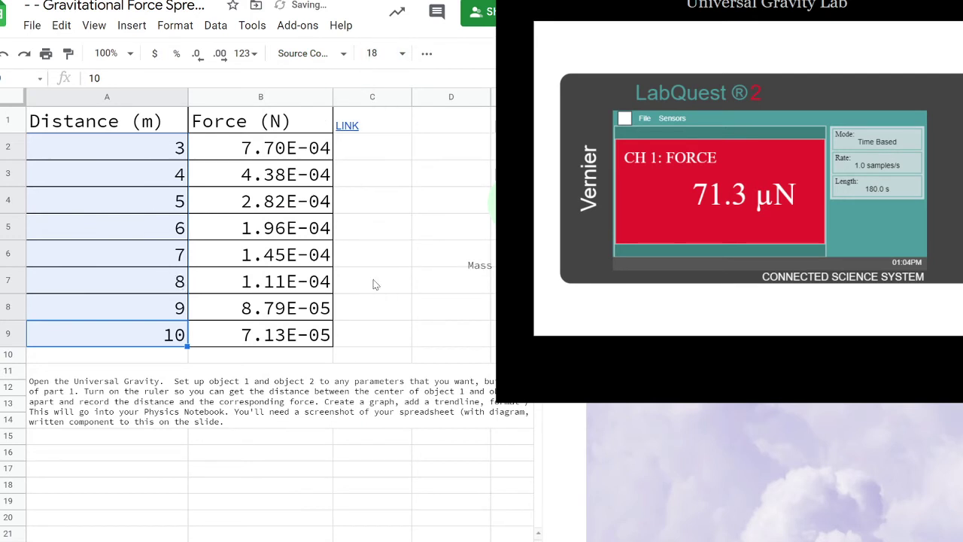
left_click(97, 315)
left_click(419, 230)
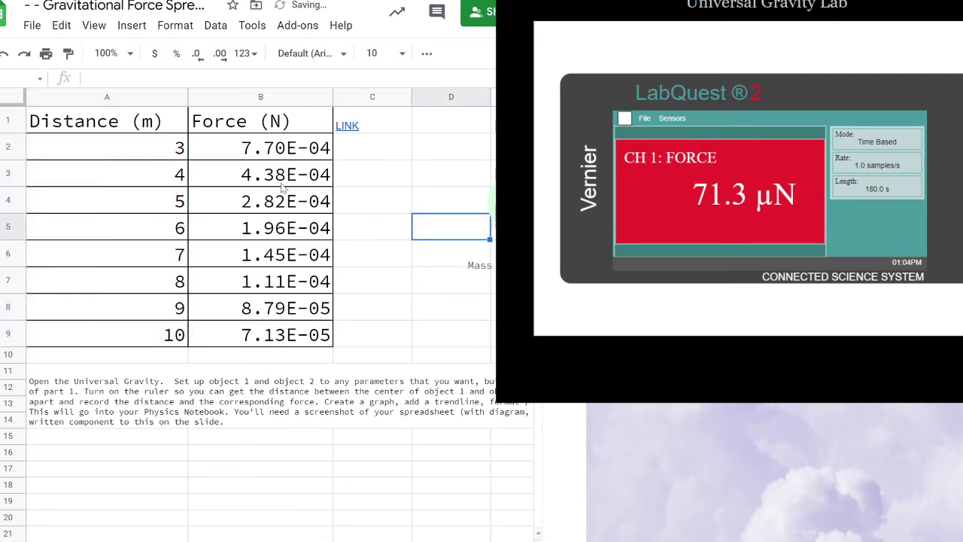
Insert a scatter chart of force versus distance from A1:B9 and narrow the browser window so the whole chart editor fits on screen.
left_click_drag(63, 122, 256, 335)
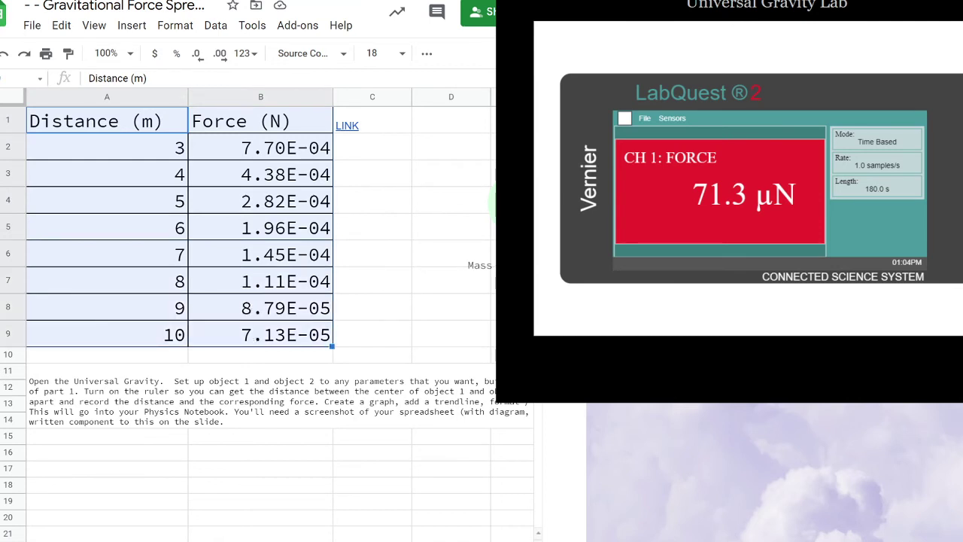
left_click(132, 24)
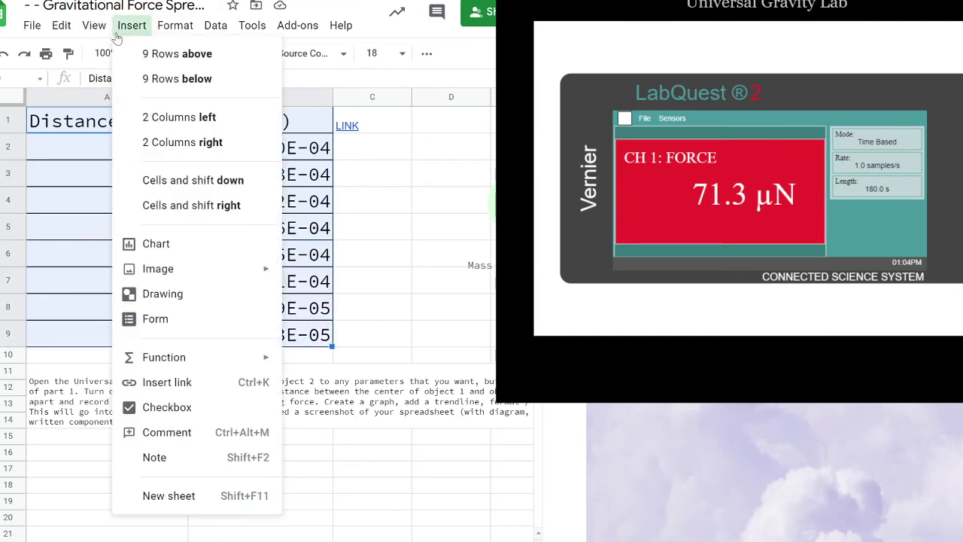
left_click(183, 243)
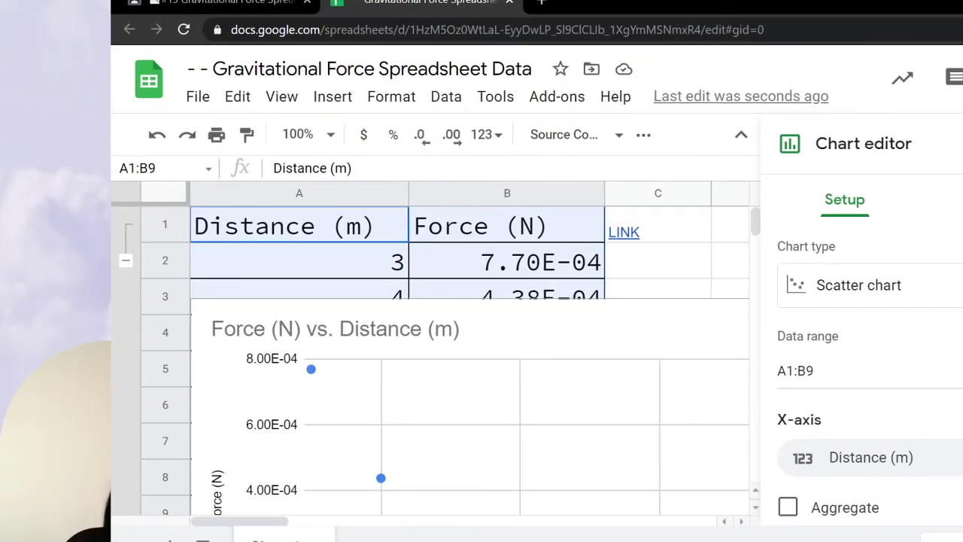
left_click_drag(962, 539, 847, 541)
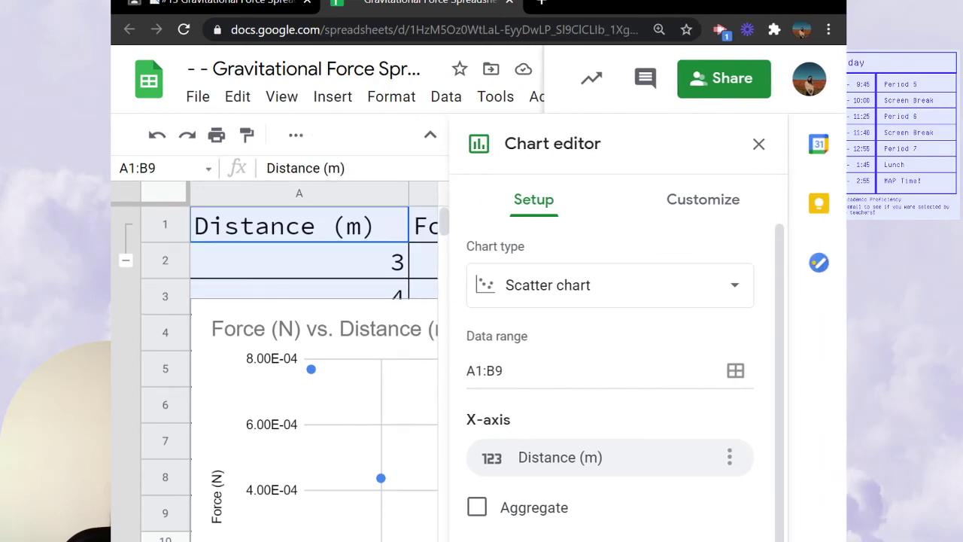
Reposition the browser window and move the scatter chart up and across so it starts over column A's distance values.
left_click_drag(677, 2, 538, 0)
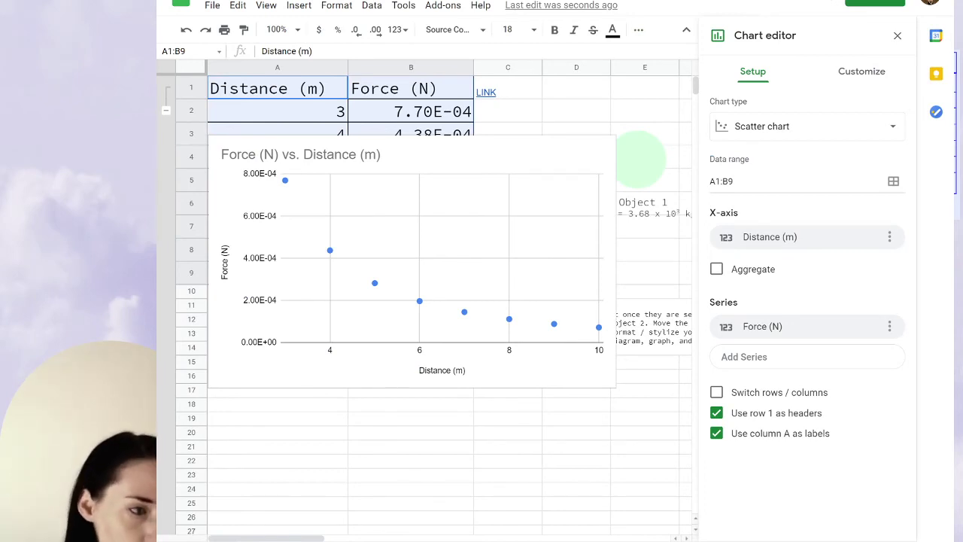
left_click(492, 148)
left_click_drag(489, 149, 574, 109)
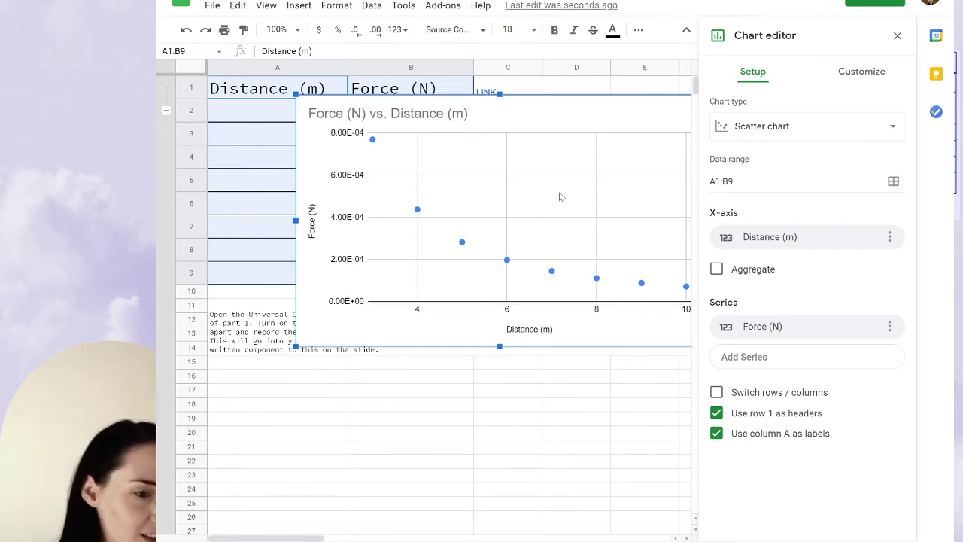
Add the chart subtitle "Gravitational Force" to the Force (N) vs. Distance (m) chart.
left_click(813, 127)
left_click(832, 104)
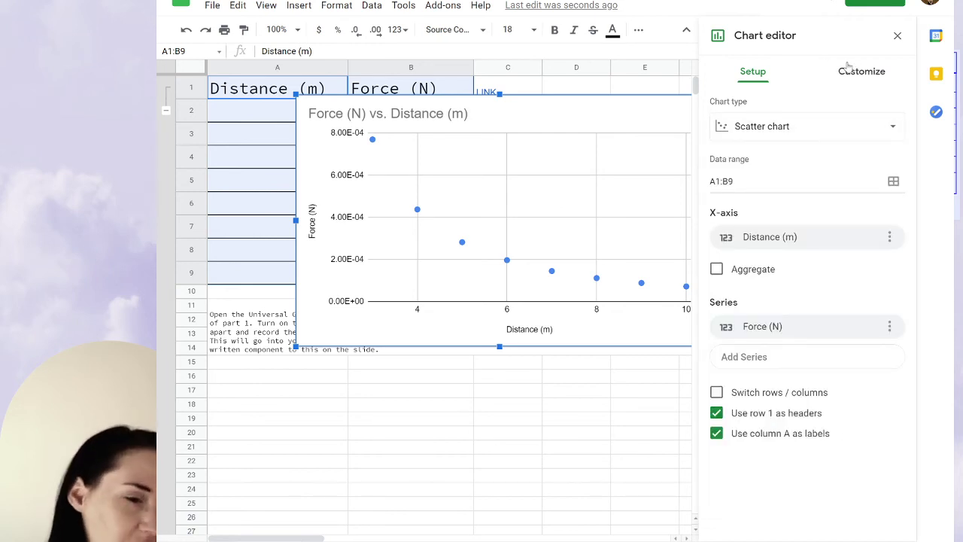
left_click(434, 115)
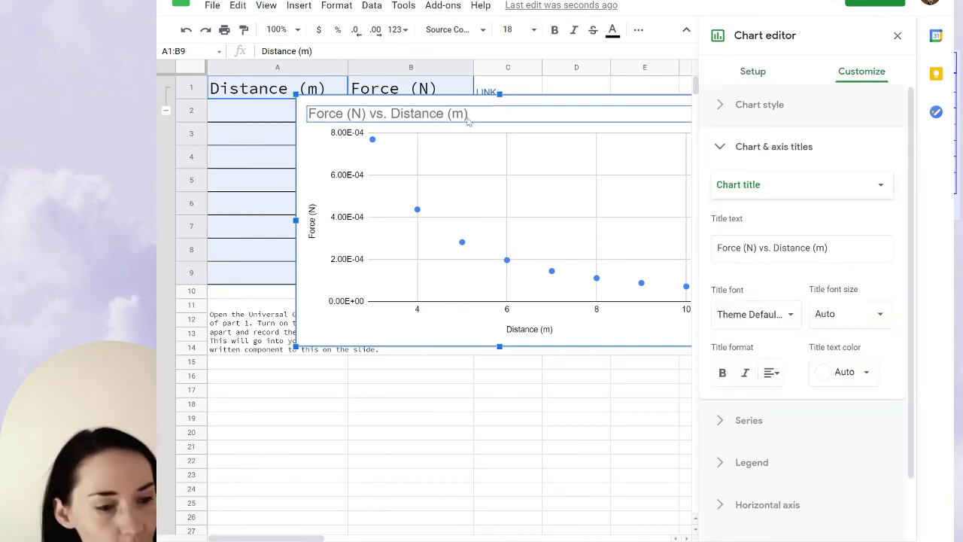
left_click(734, 188)
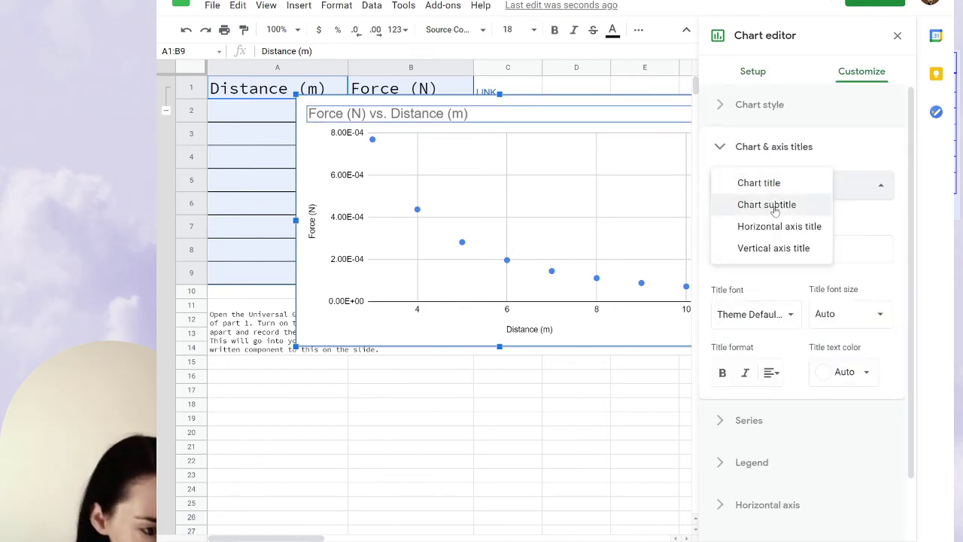
left_click(755, 209)
left_click(875, 244)
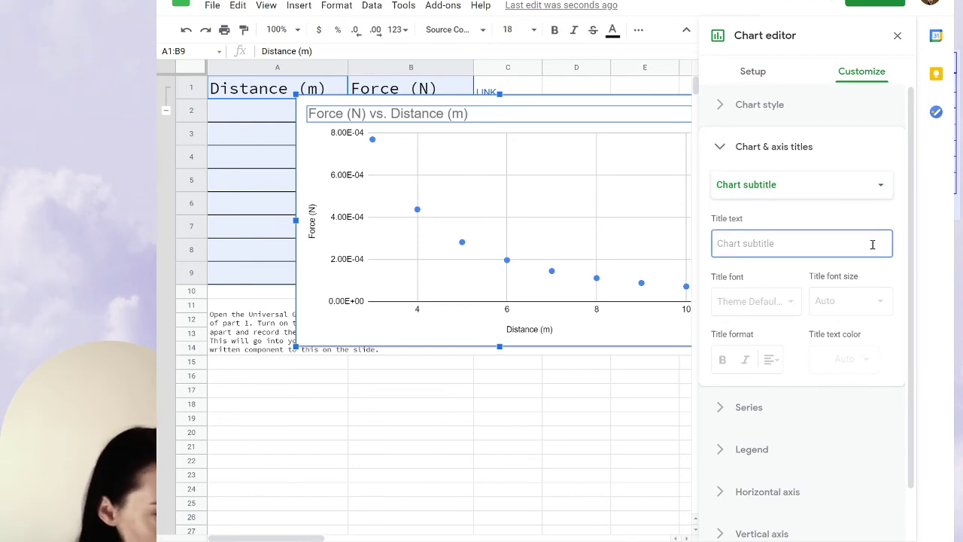
type("Gravitational Force")
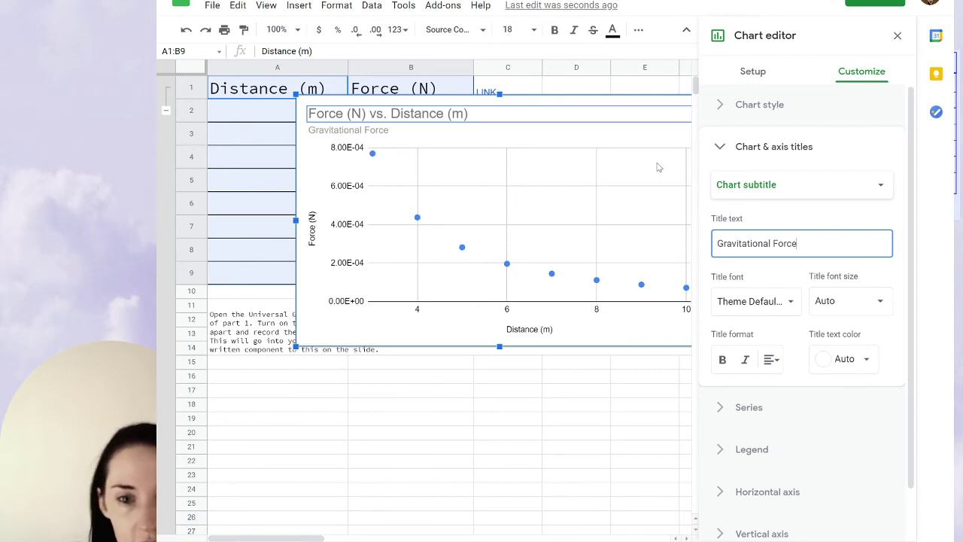
Set the chart subtitle's font to Courier New.
left_click(387, 133)
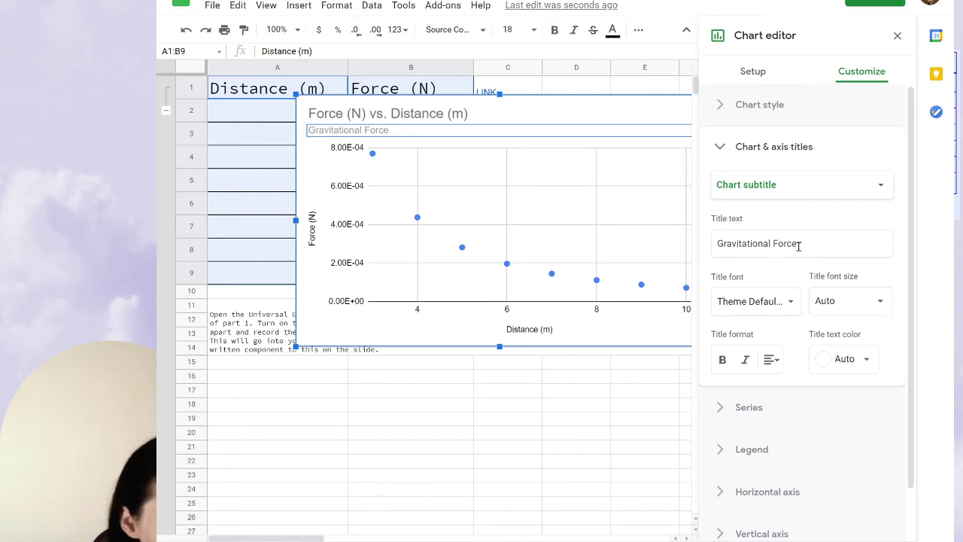
left_click(775, 308)
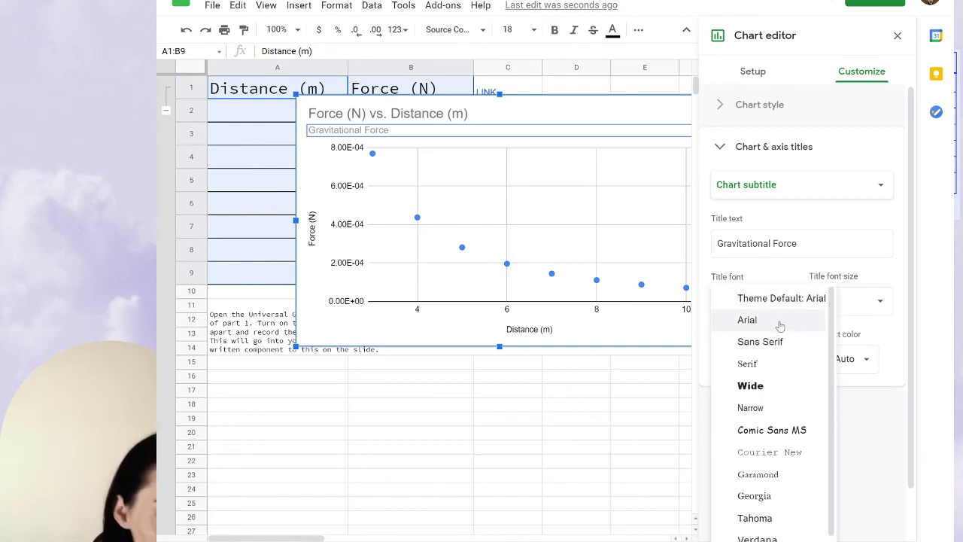
left_click(794, 453)
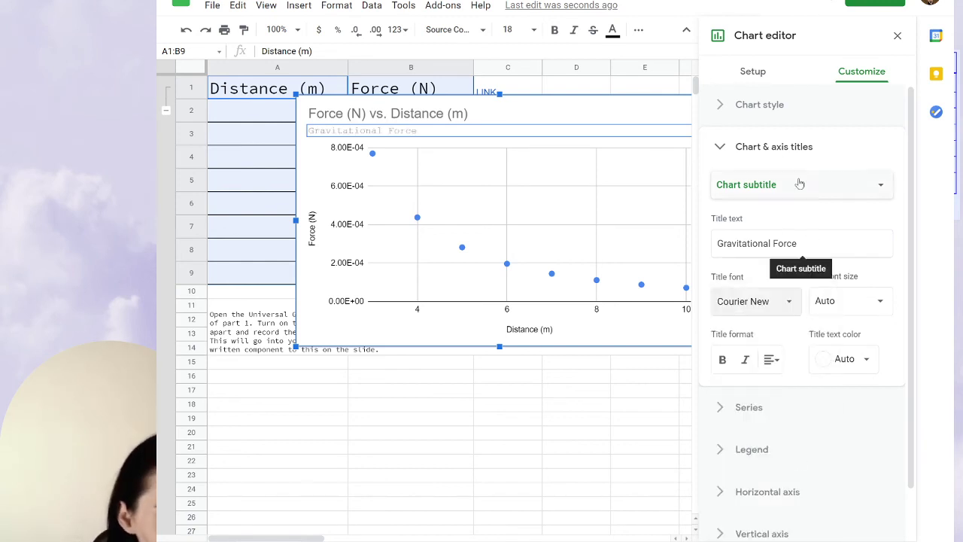
Format the main chart title in Courier New with blue text.
left_click(800, 183)
left_click(790, 161)
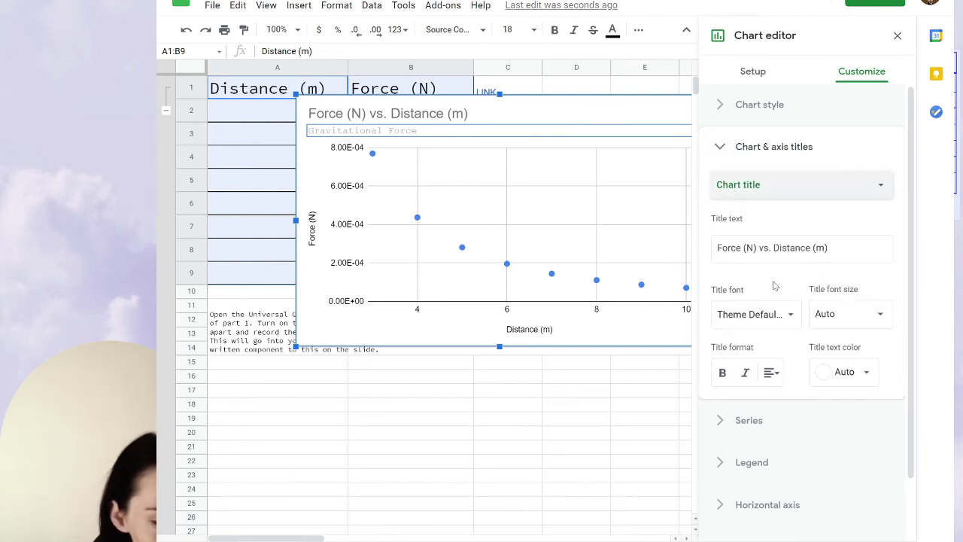
left_click(774, 313)
left_click(794, 461)
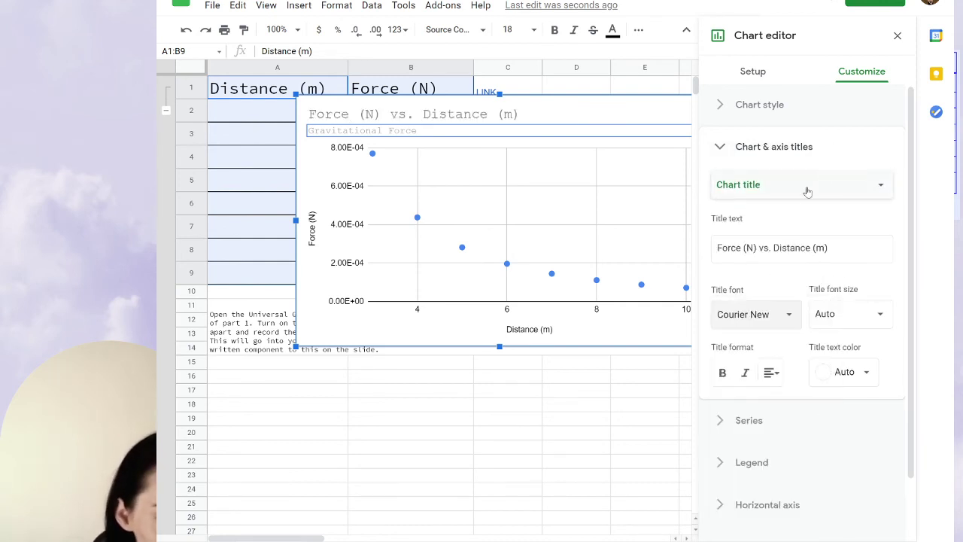
left_click(856, 373)
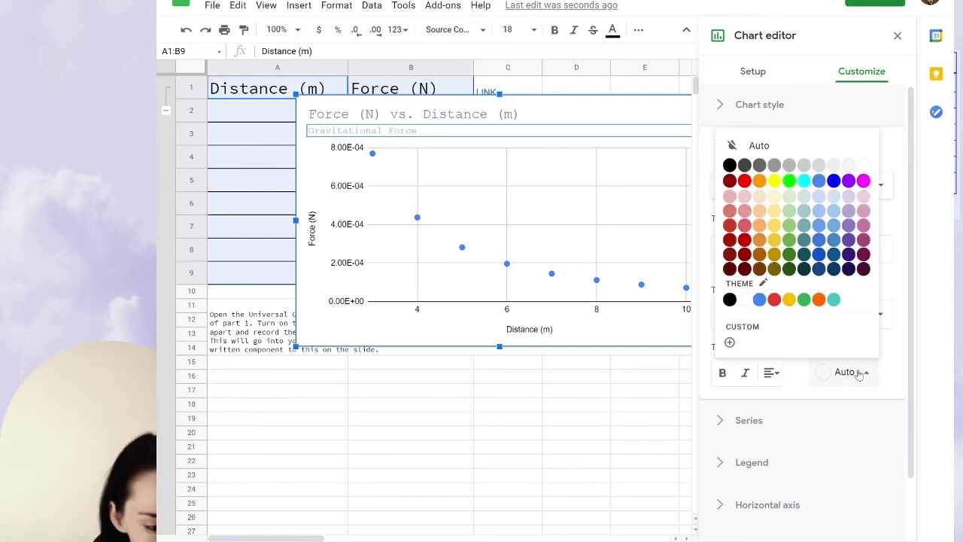
left_click(834, 181)
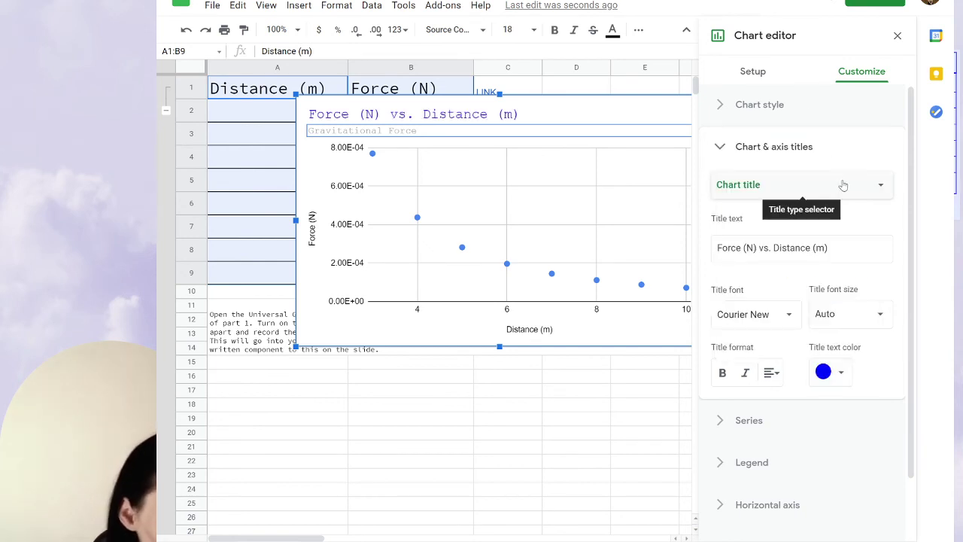
Add a trendline of type Power Series to the Force (N) data series.
left_click(870, 144)
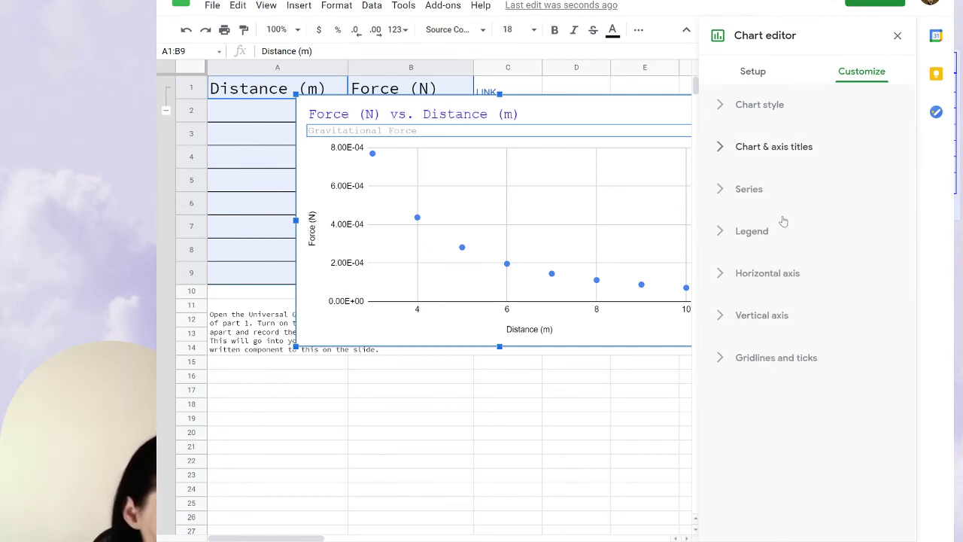
left_click(724, 193)
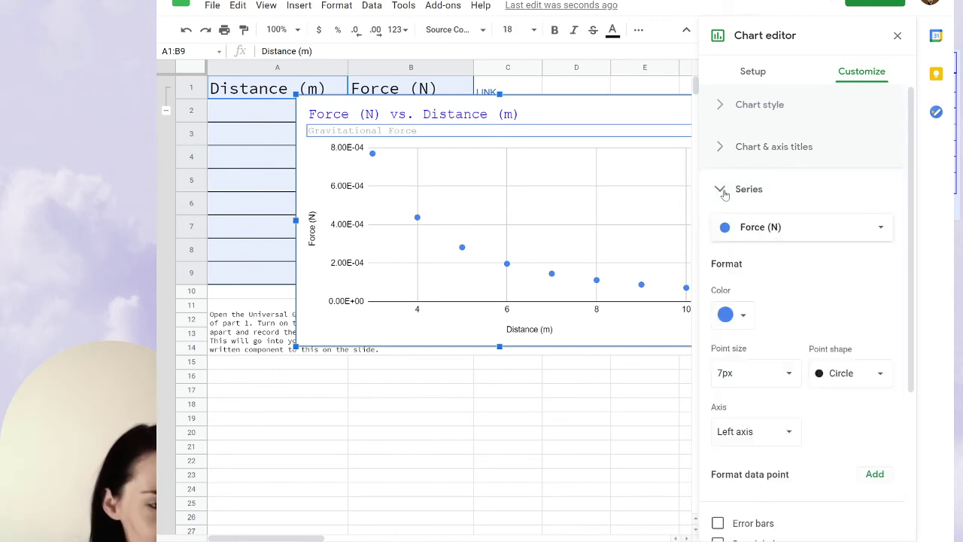
scroll(767, 226, "down", 3)
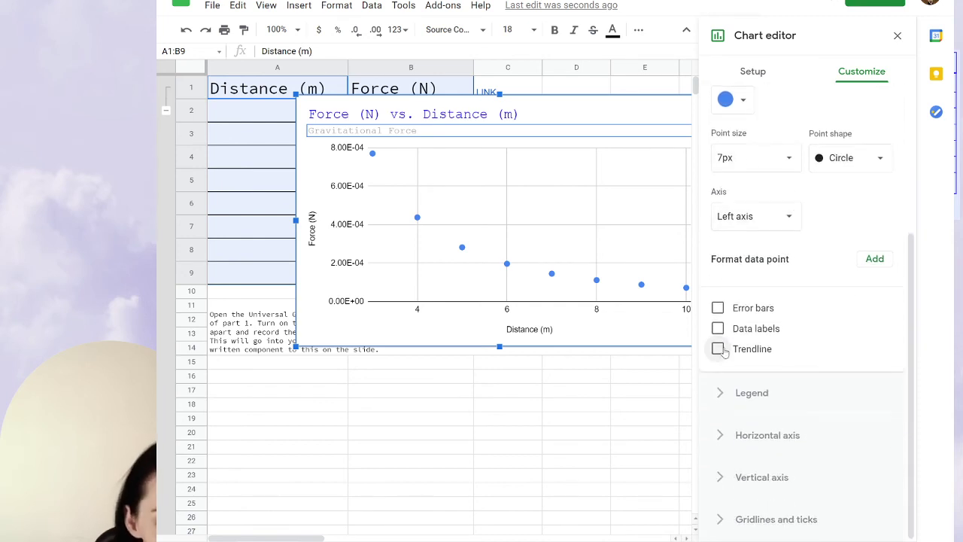
left_click(719, 349)
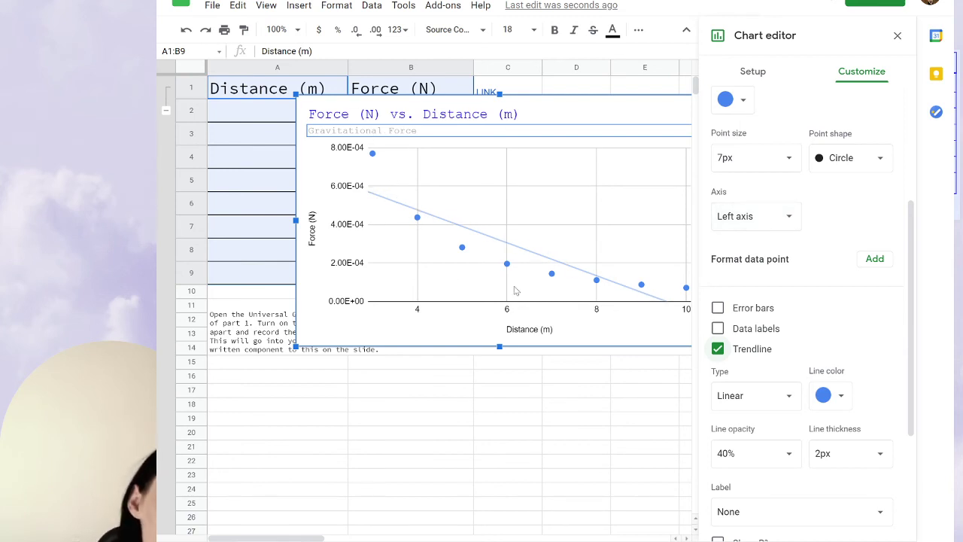
scroll(822, 304, "down", 3)
left_click(765, 200)
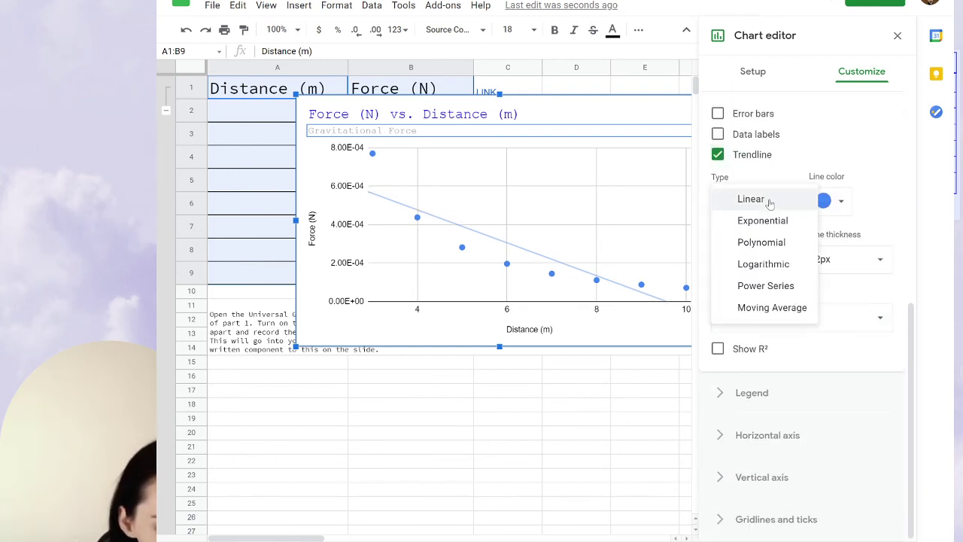
left_click(763, 283)
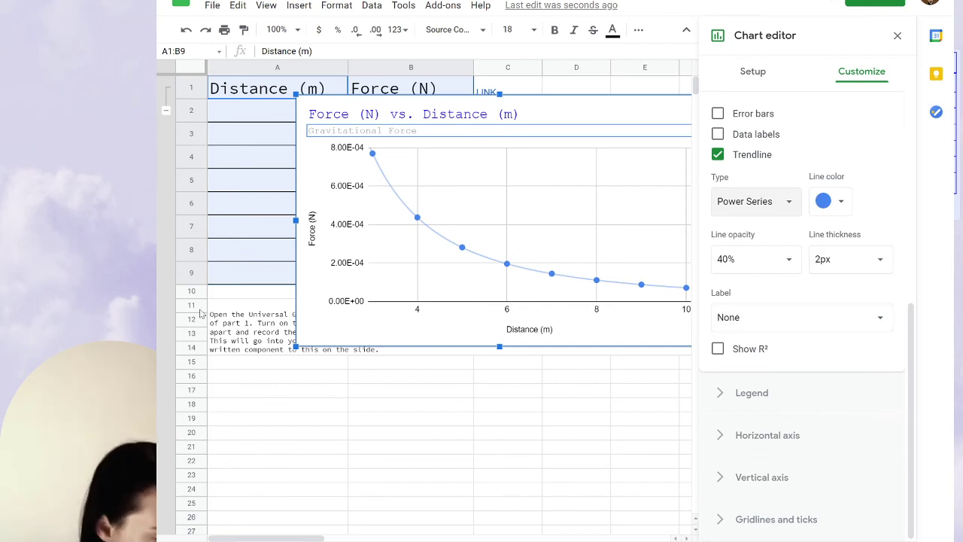
Set the trendline's line color to blue and close the chart editor.
left_click(837, 212)
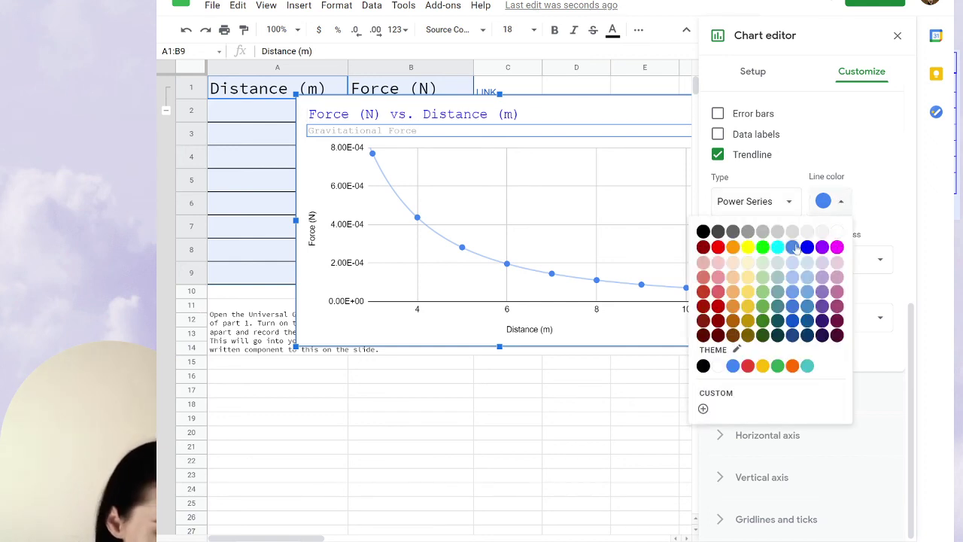
left_click(807, 248)
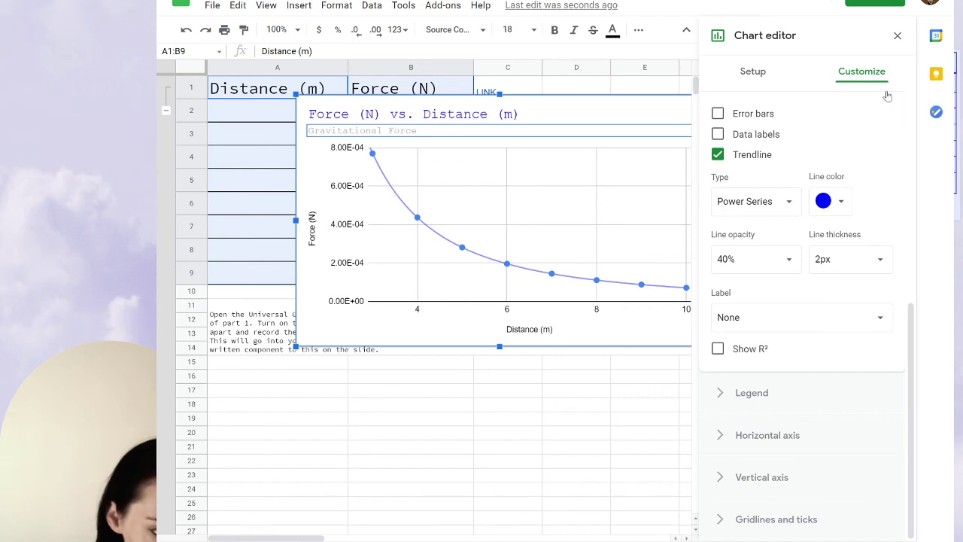
scroll(777, 224, "up", 3)
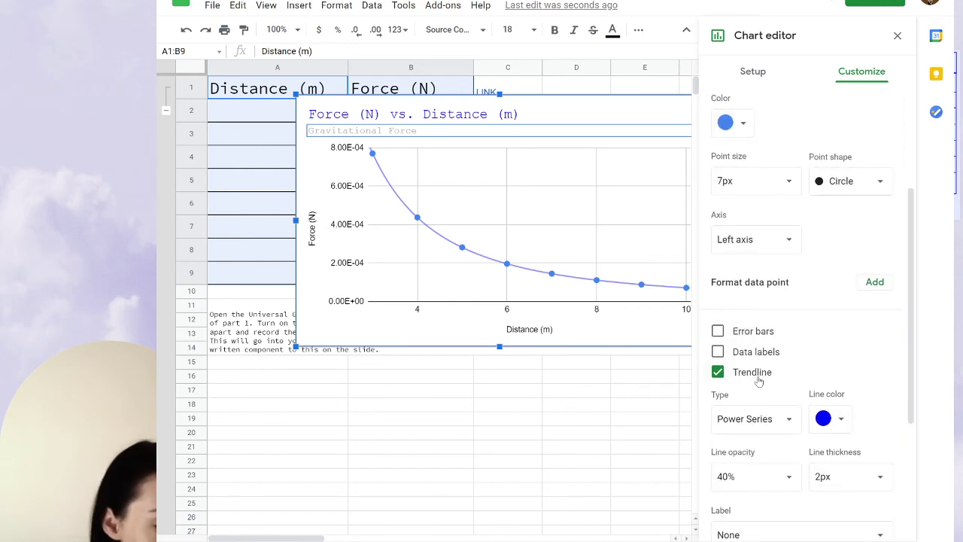
left_click(783, 78)
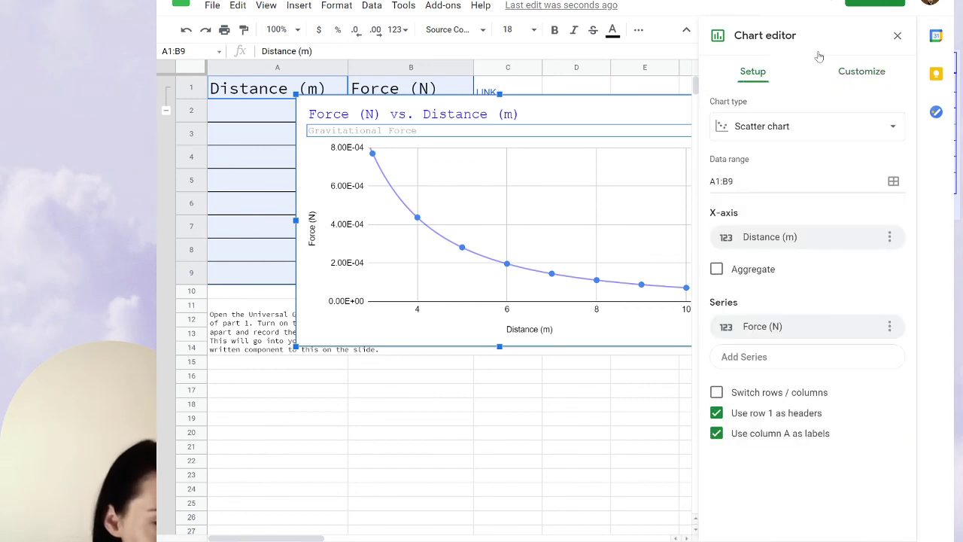
left_click(897, 35)
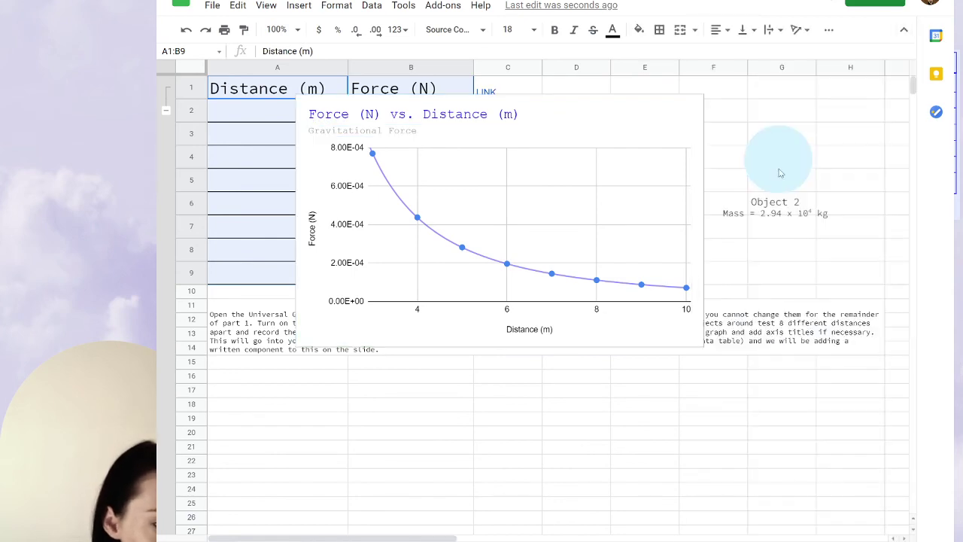
Move the chart below the data table and bring the Object 1 and Object 2 drawing closer beside the table.
left_click(559, 124)
left_click_drag(548, 161, 632, 372)
scroll(405, 161, "down", 1)
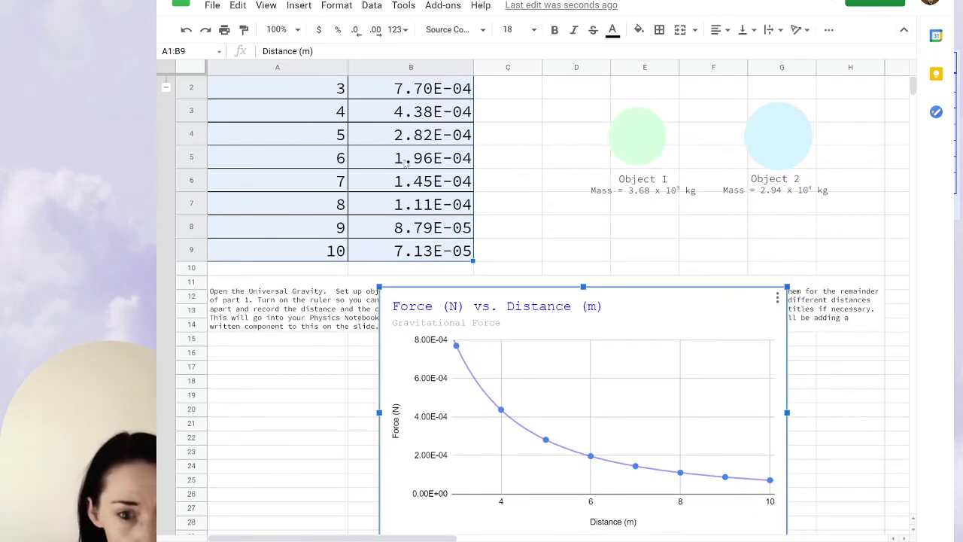
scroll(405, 162, "up", 1)
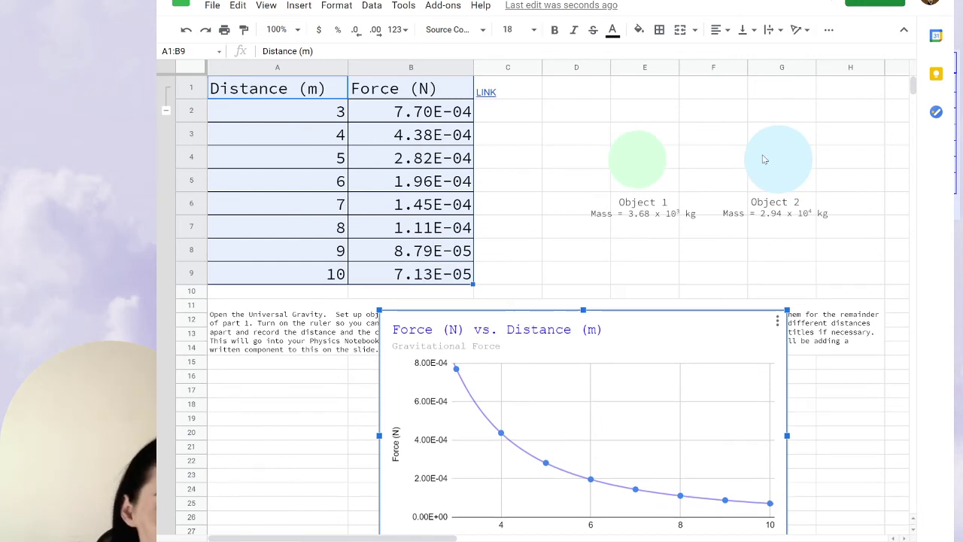
left_click_drag(763, 155, 678, 133)
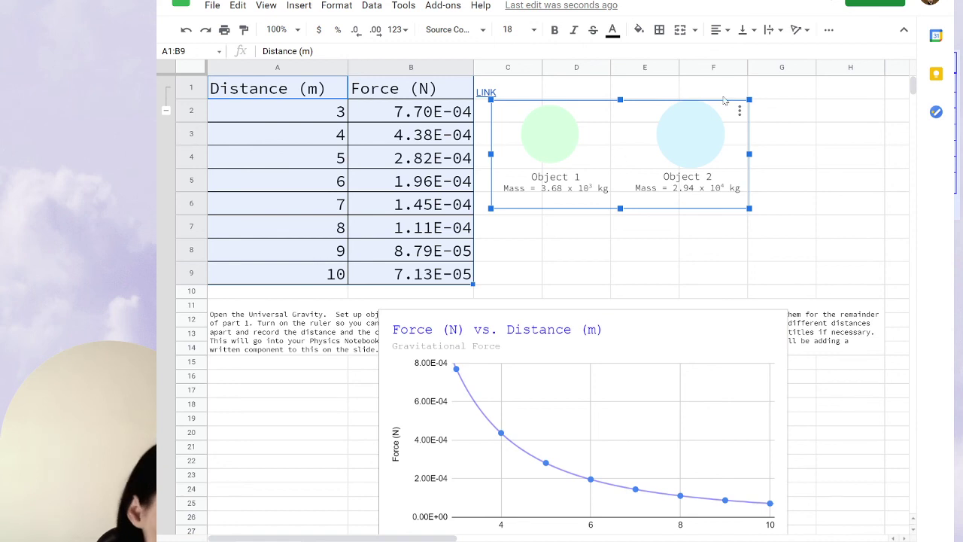
left_click(753, 115)
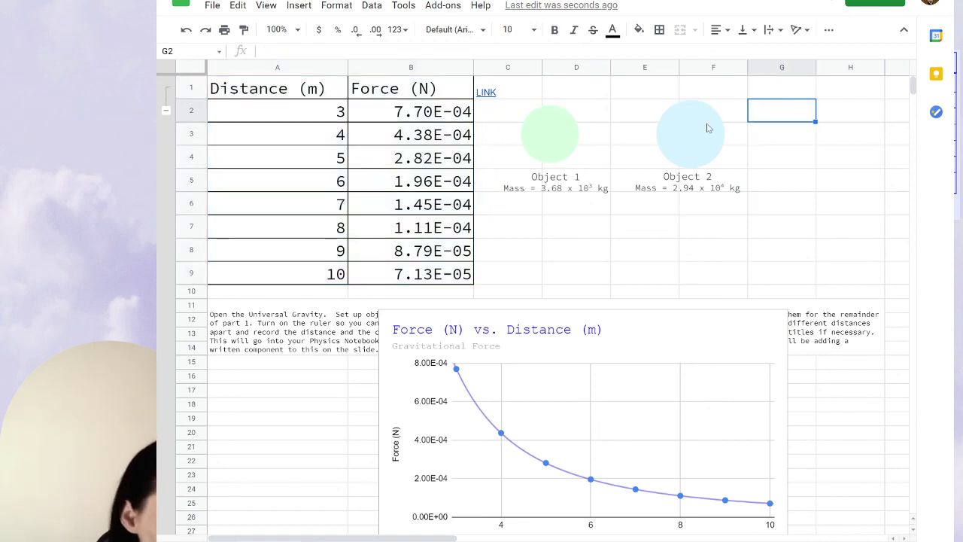
Open the two-object drawing for editing, try enlarging Object 1's green circle, and save and close the drawing.
left_click(728, 112)
left_click(740, 112)
left_click(686, 131)
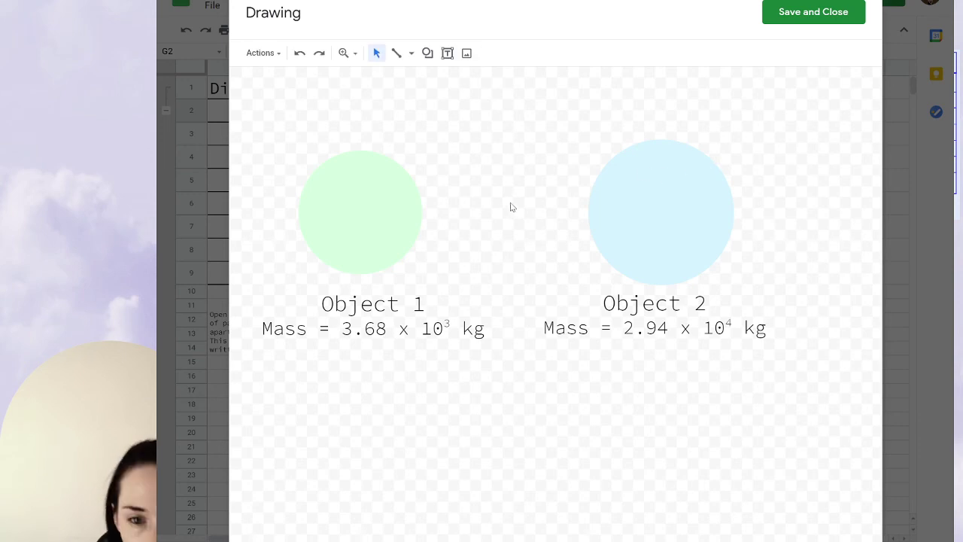
left_click(361, 207)
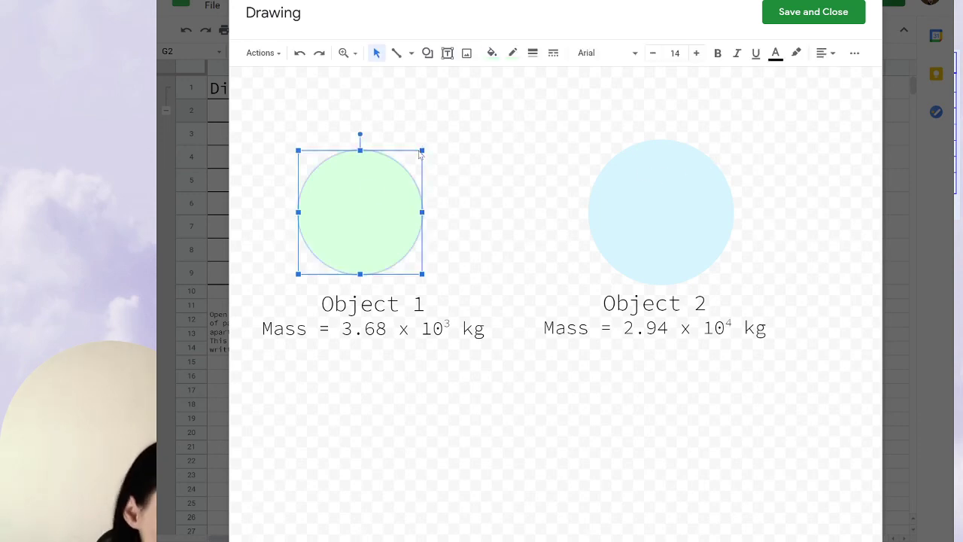
left_click_drag(420, 154, 444, 133)
left_click(389, 173)
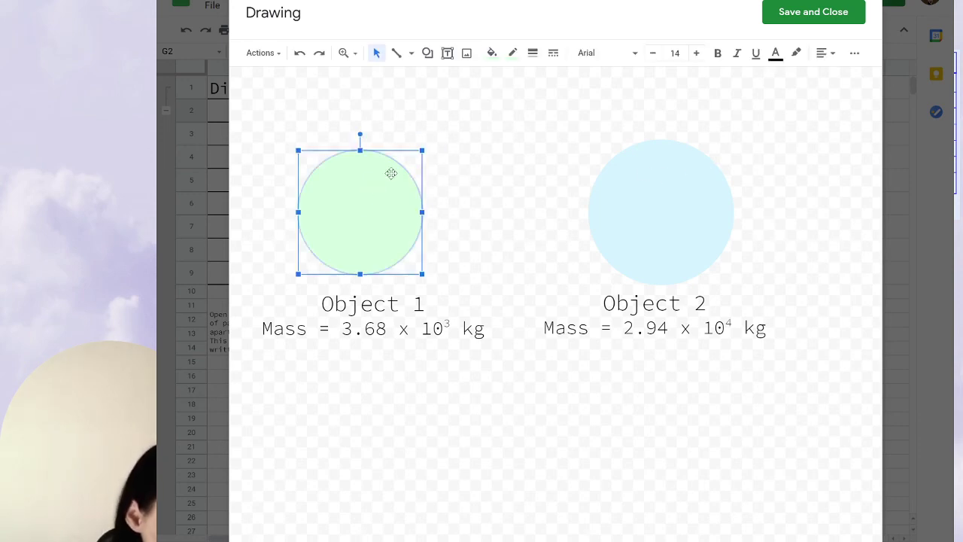
left_click(842, 9)
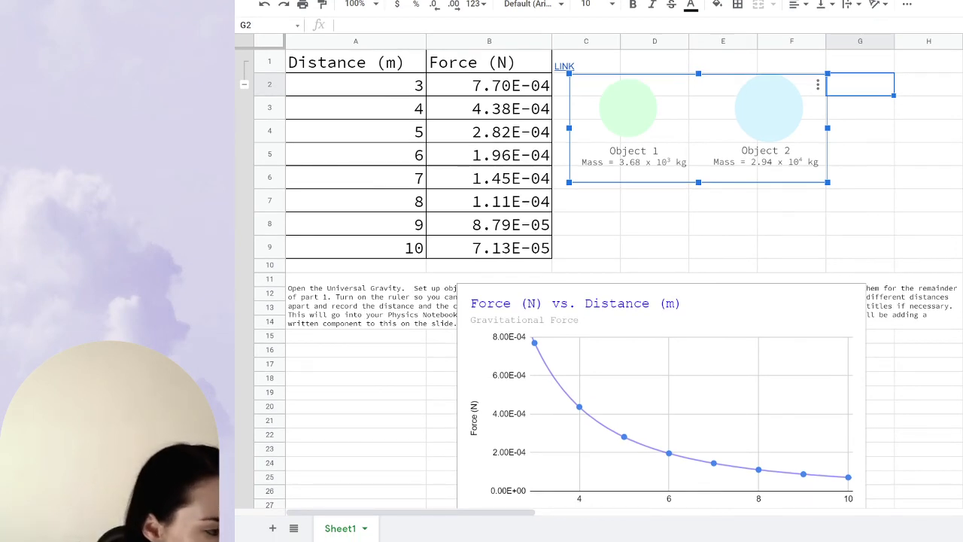
Move the Force vs. Distance chart down the sheet so it clears the instruction text in rows 11 to 14.
left_click(335, 287)
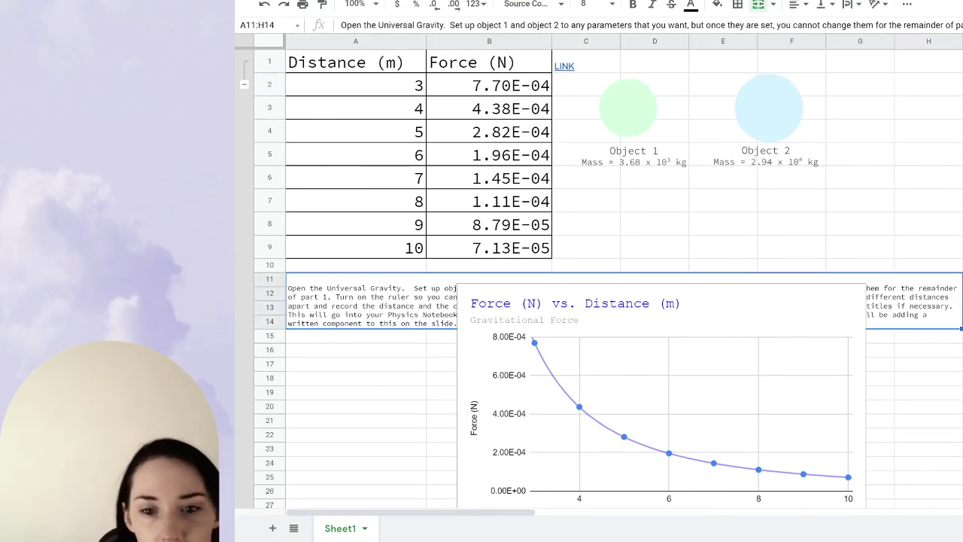
left_click(848, 297)
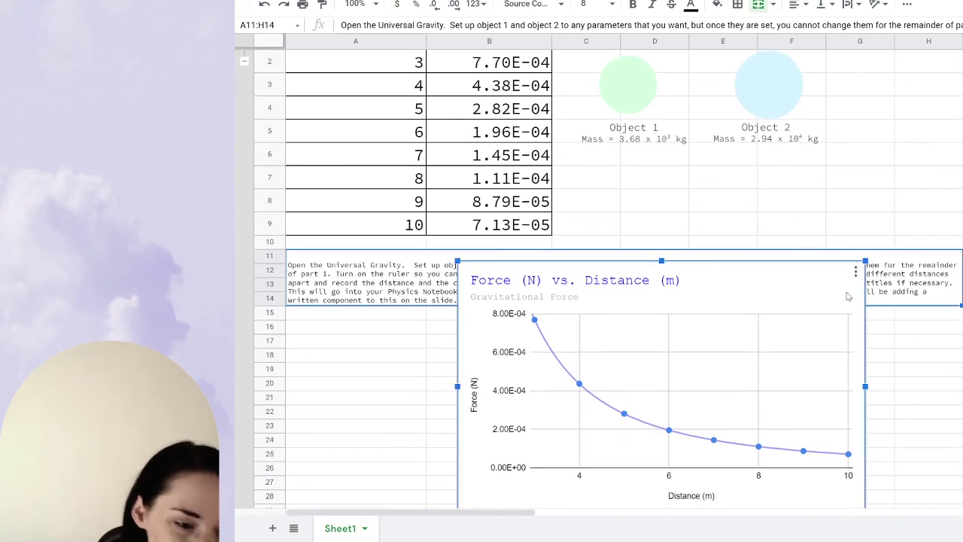
left_click(844, 212)
left_click(801, 323)
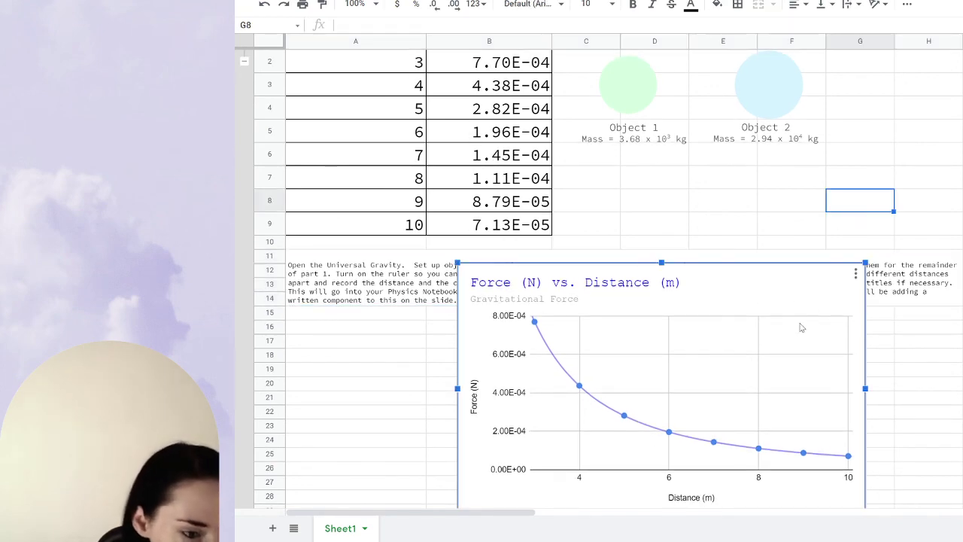
left_click_drag(795, 294, 711, 470)
scroll(464, 313, "up", 3)
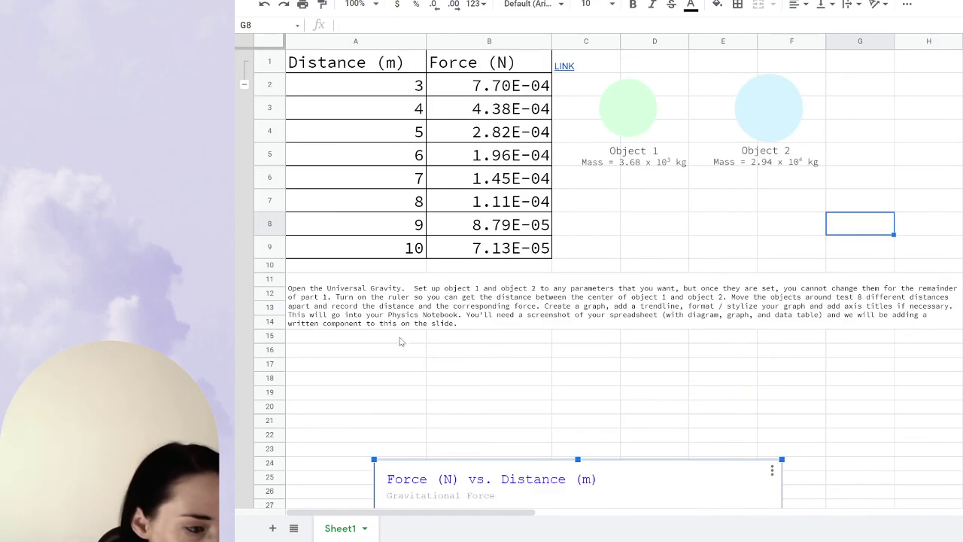
Delete rows 11 to 14 containing the merged instruction text.
left_click(403, 292)
right_click(402, 292)
left_click(323, 291)
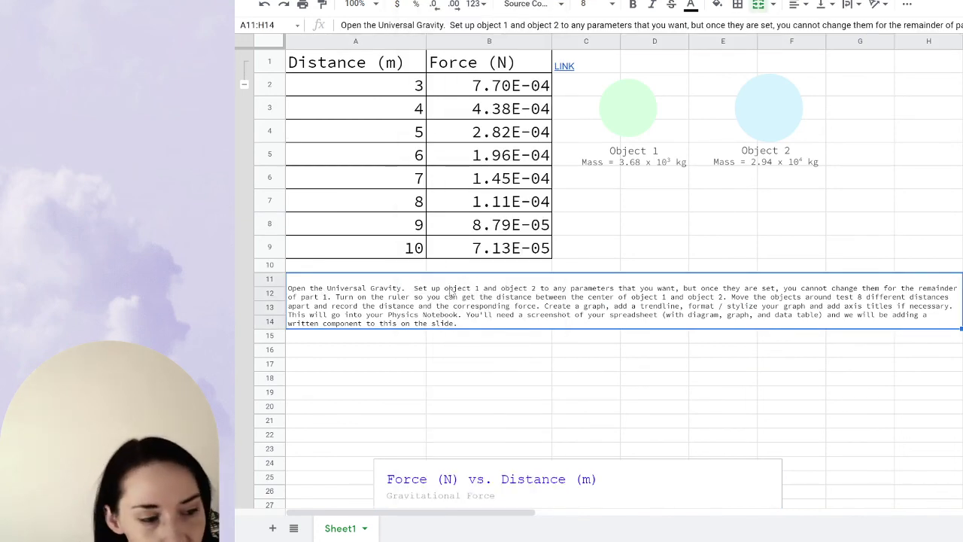
right_click(471, 286)
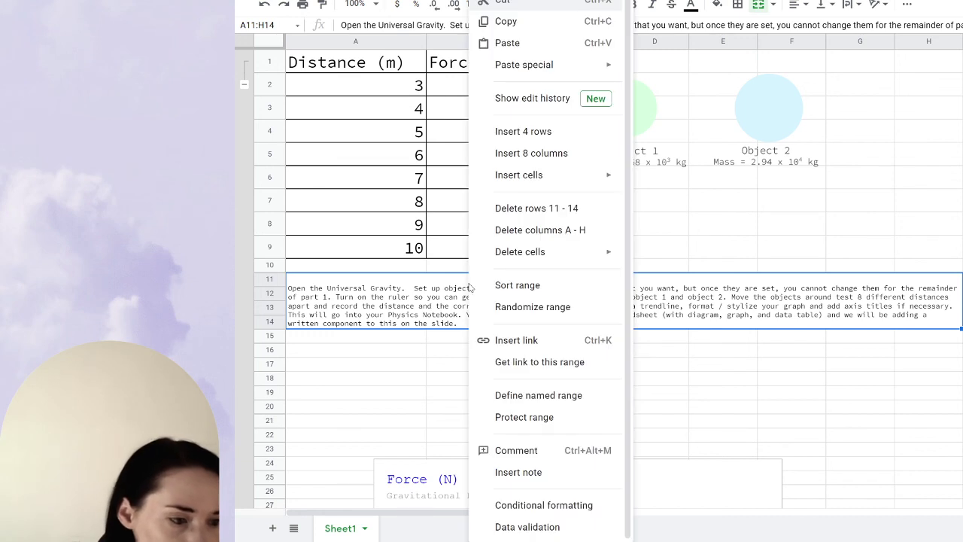
left_click(592, 207)
left_click(641, 301)
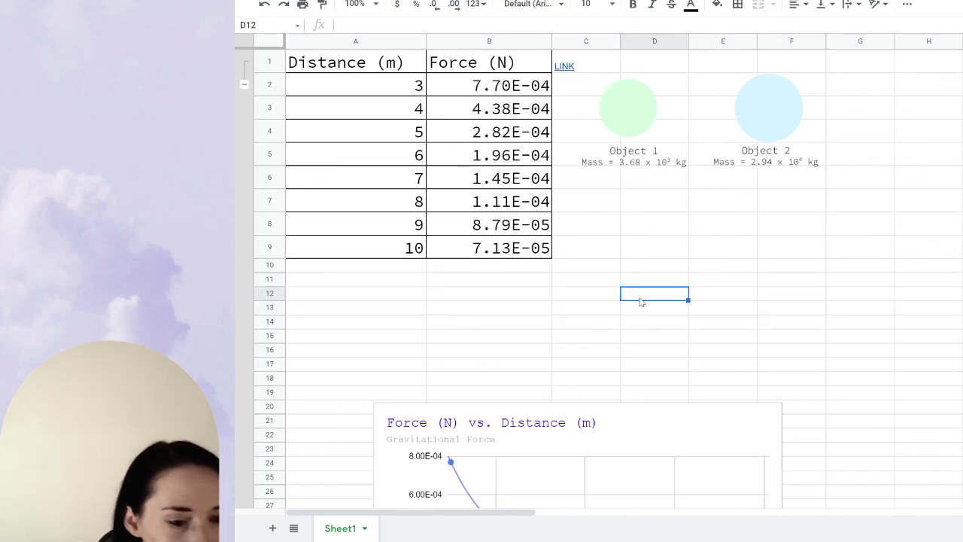
Move the Force vs. Distance chart up to the lower end of the data table, aligned with the start of column A.
left_click(660, 444)
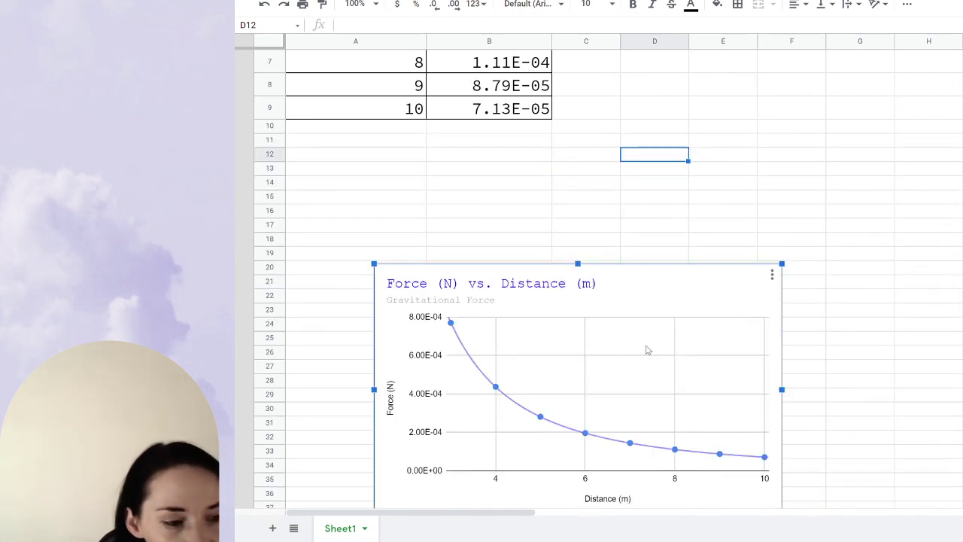
scroll(648, 350, "up", 3)
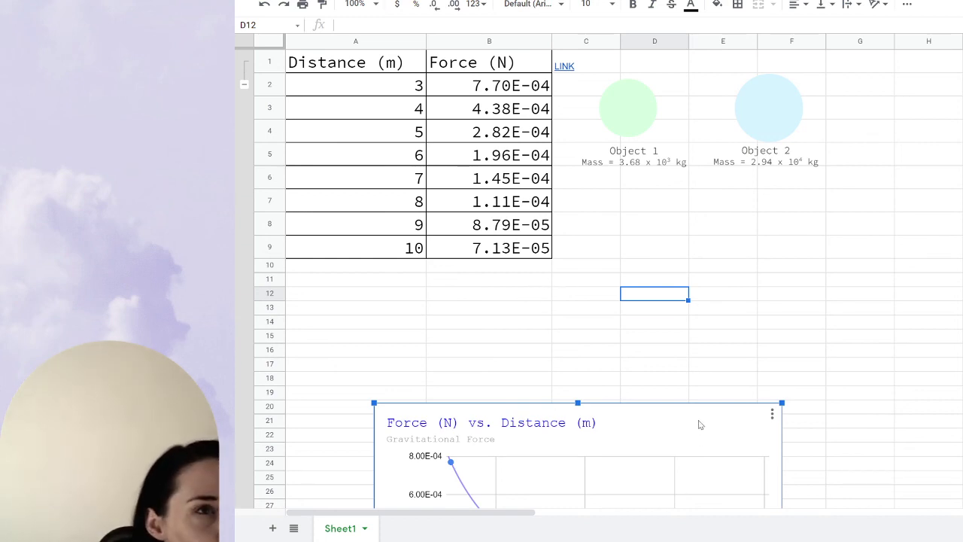
left_click_drag(716, 425, 566, 242)
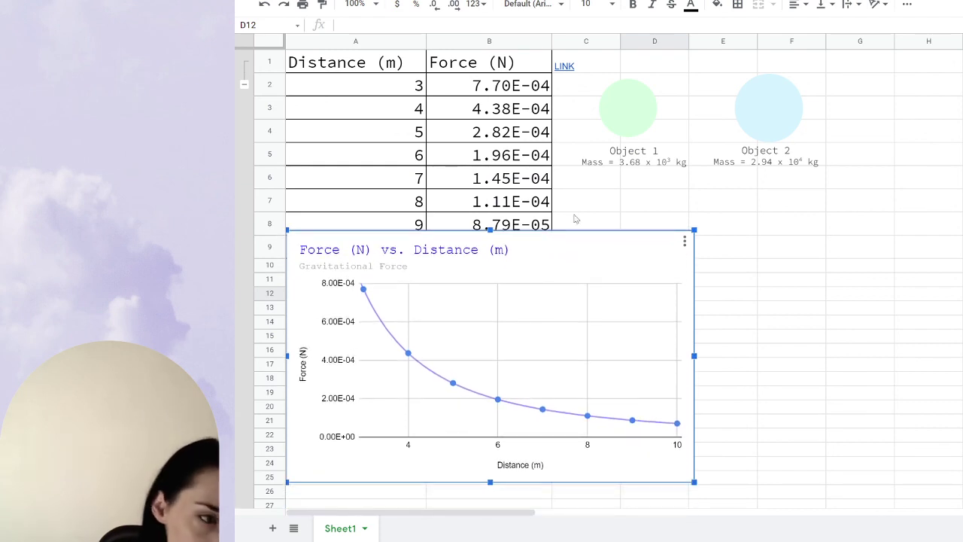